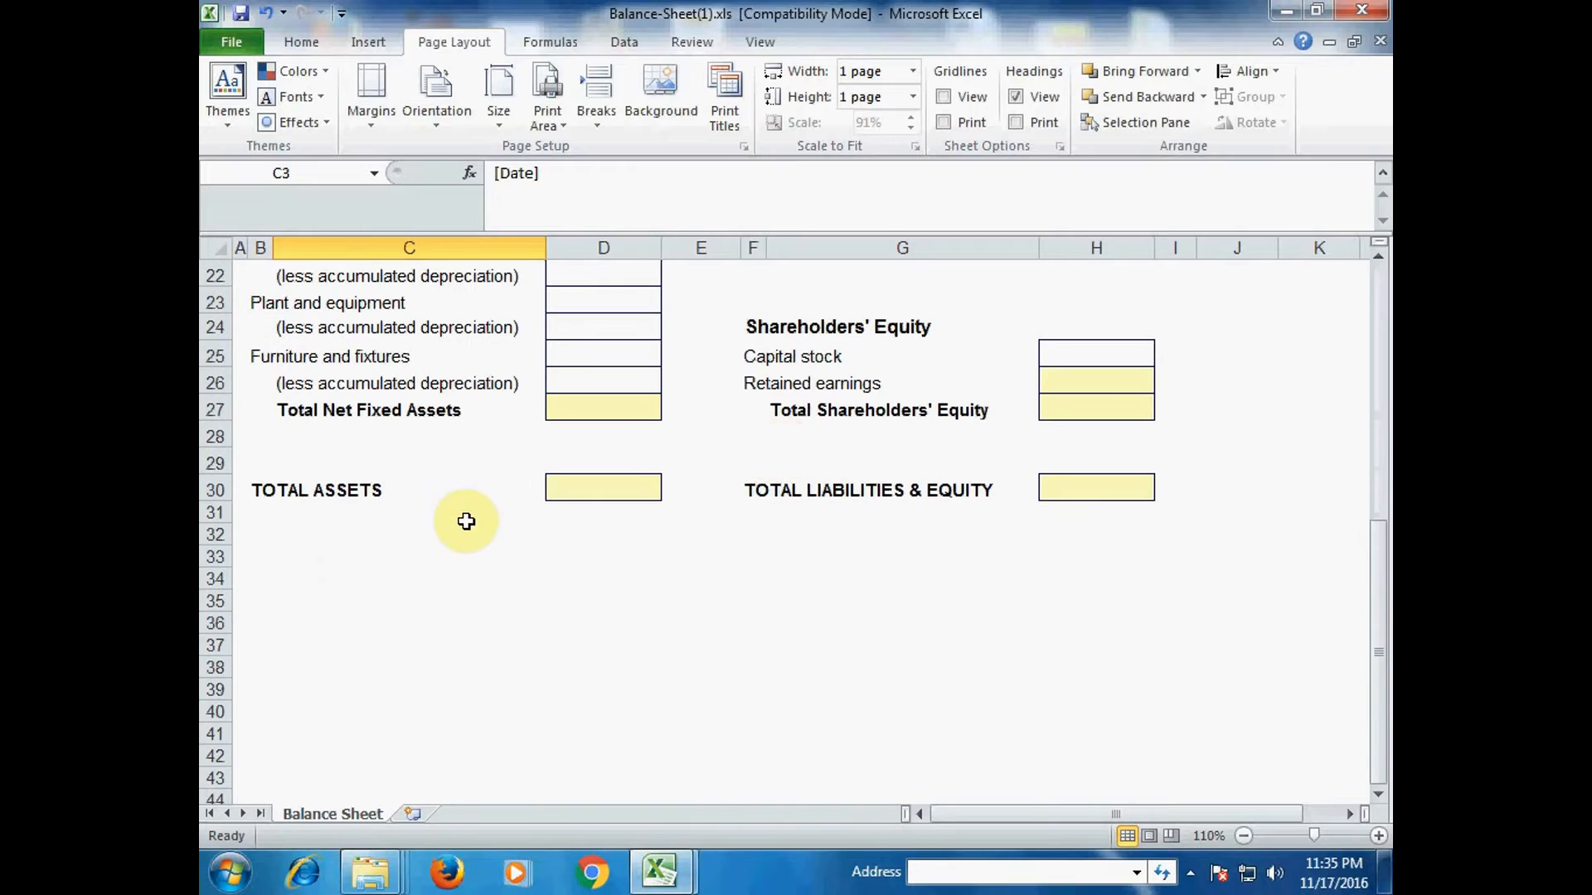
# Step: Examine the total assets and total liabilities and equity formulas, and review the asset, liability and equity sections of the balance sheet
pyautogui.click(626, 485)
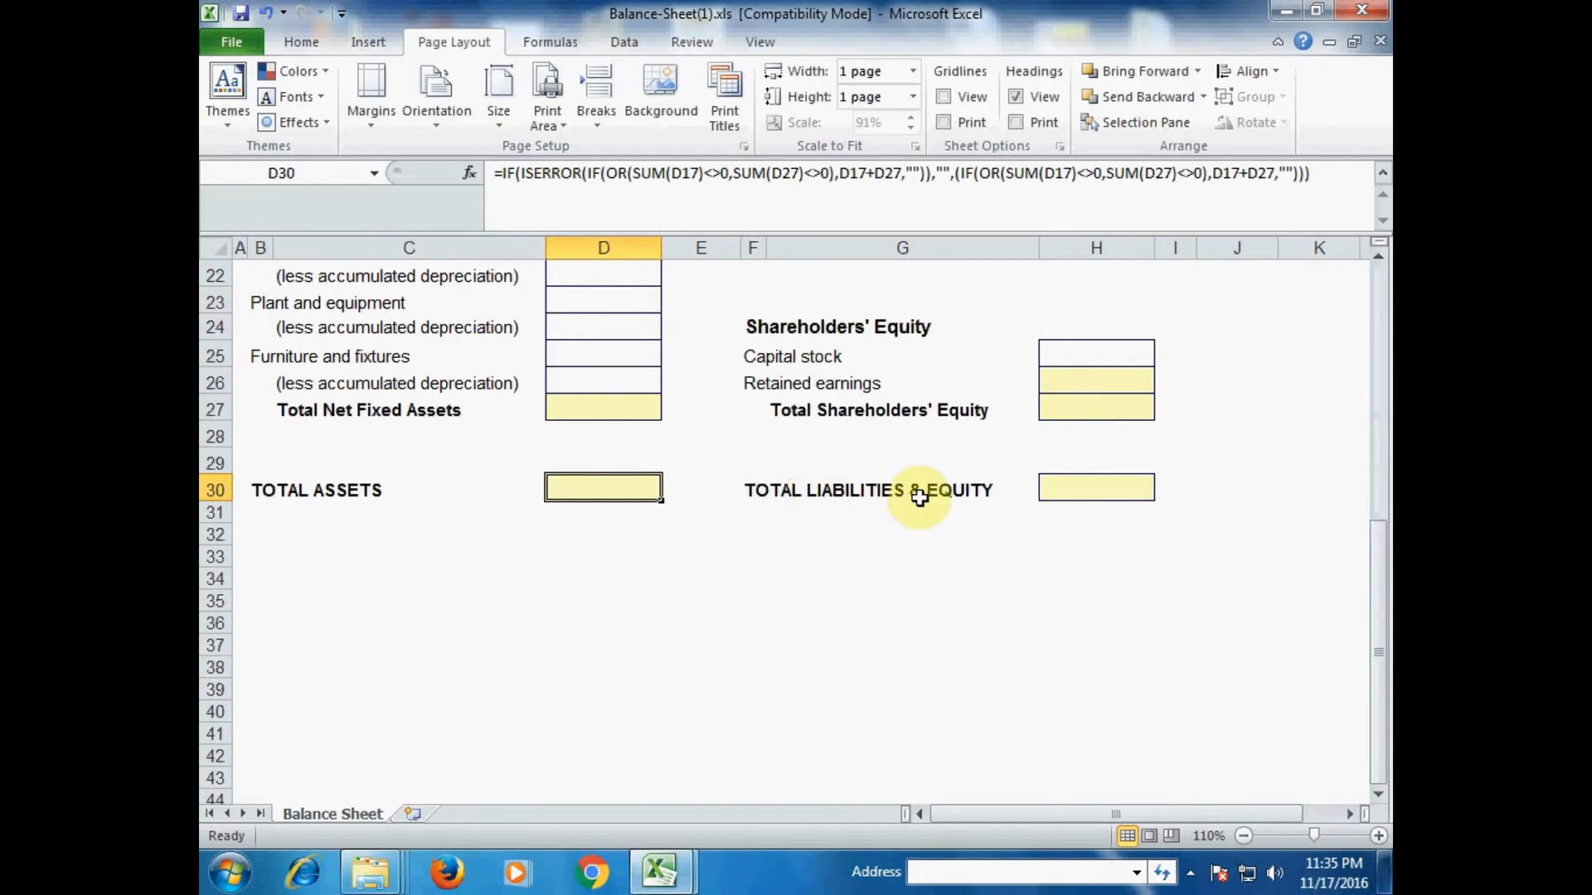
pyautogui.click(1078, 489)
pyautogui.scroll(6, 711, 501)
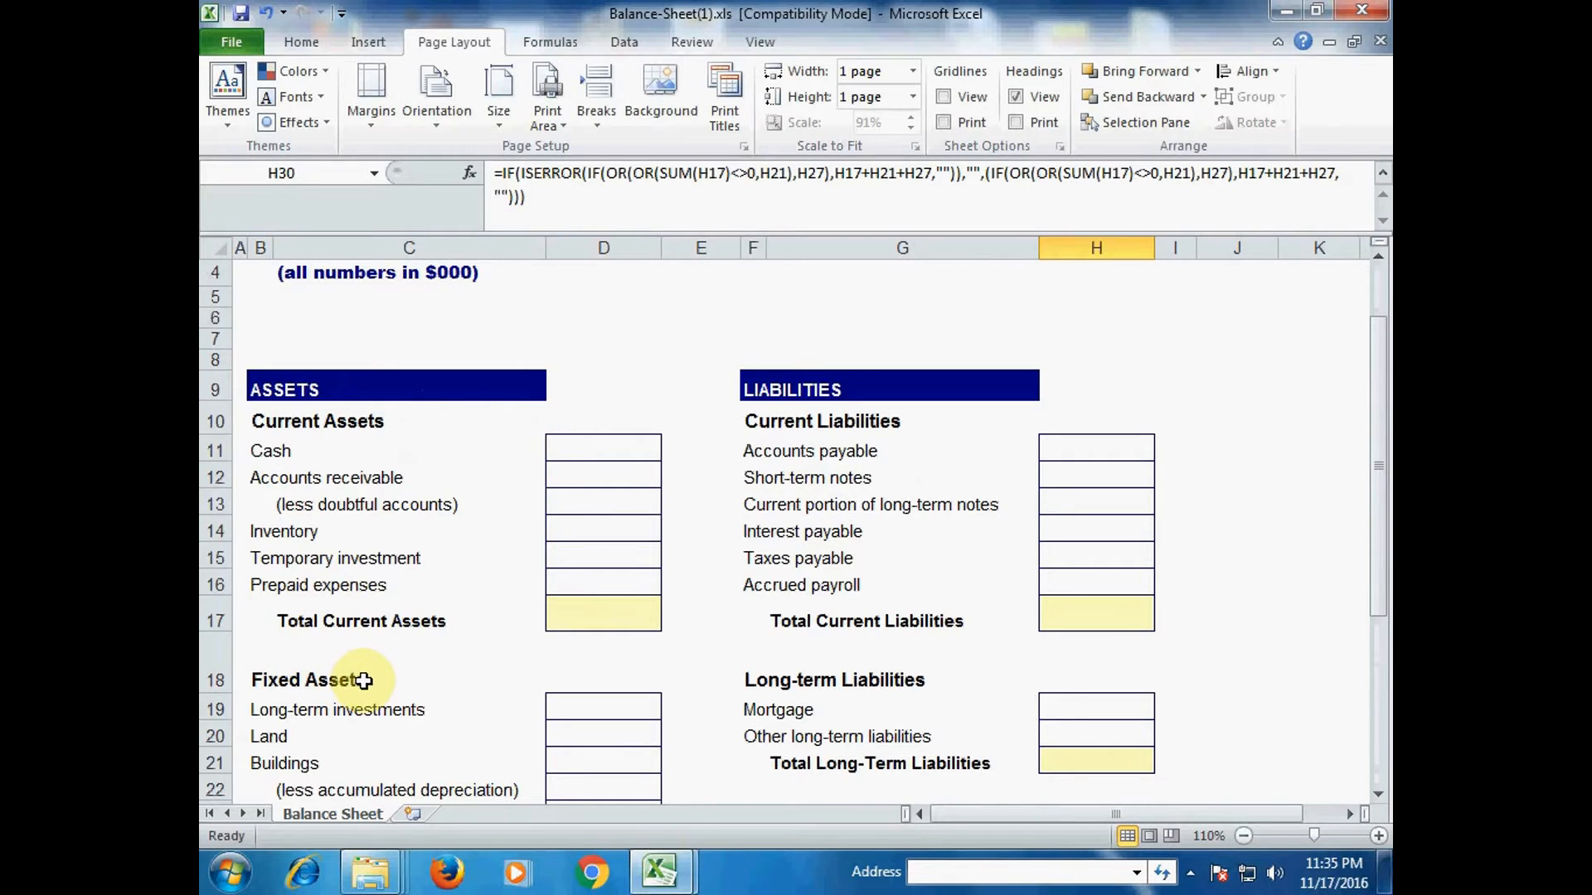
pyautogui.scroll(-1, 366, 675)
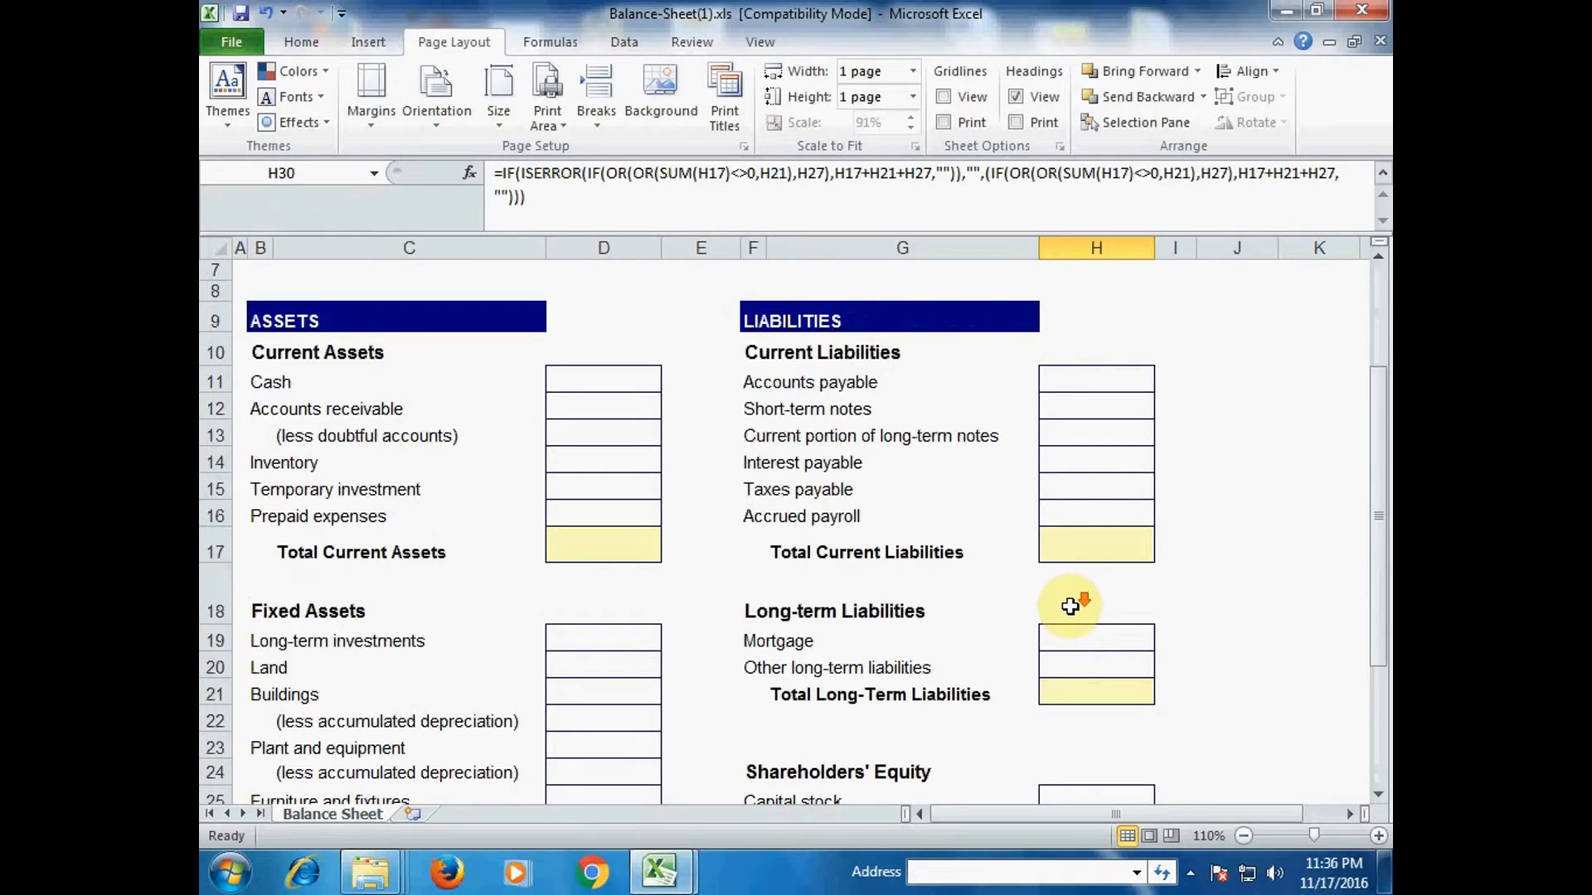
pyautogui.scroll(-3, 1070, 606)
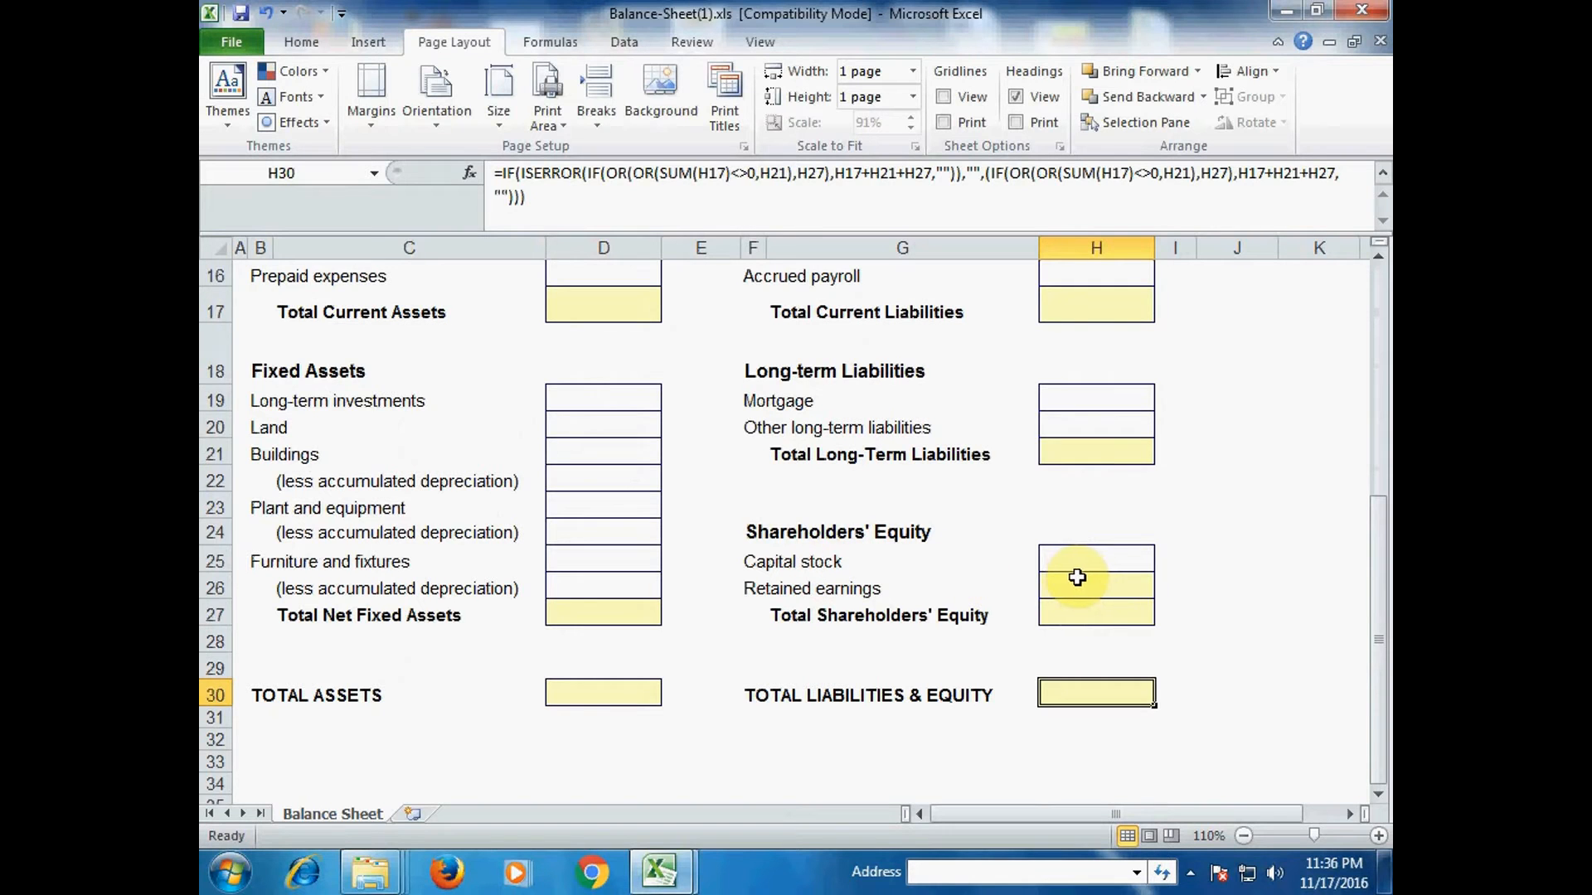
pyautogui.scroll(3, 774, 540)
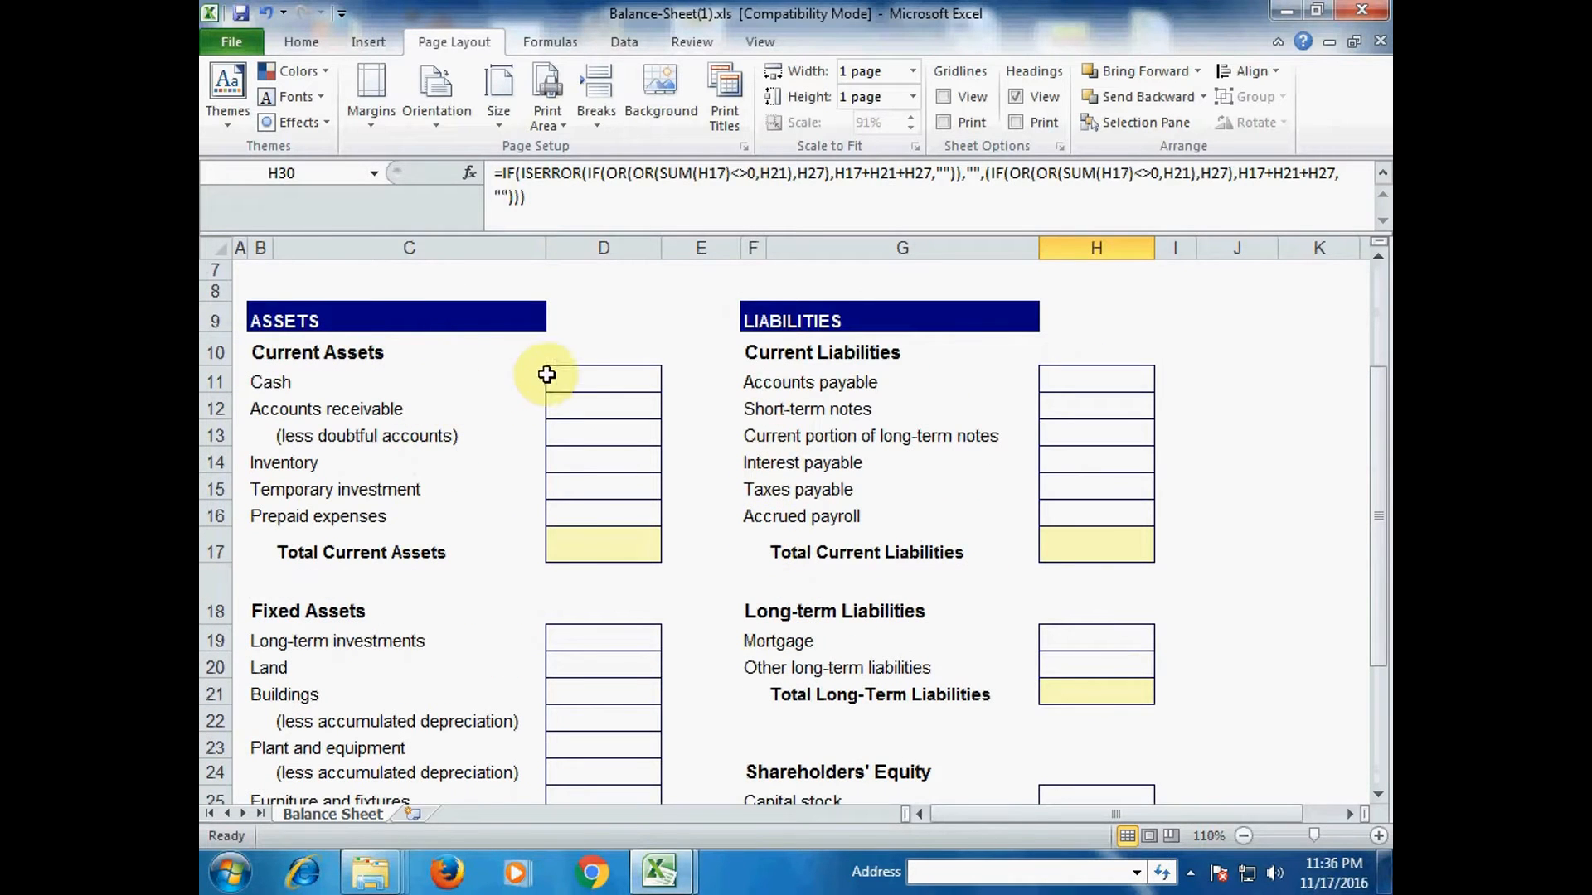
# Step: Enter 50,000 for Cash and 25,000 for Accounts receivable under Current Assets
pyautogui.click(614, 382)
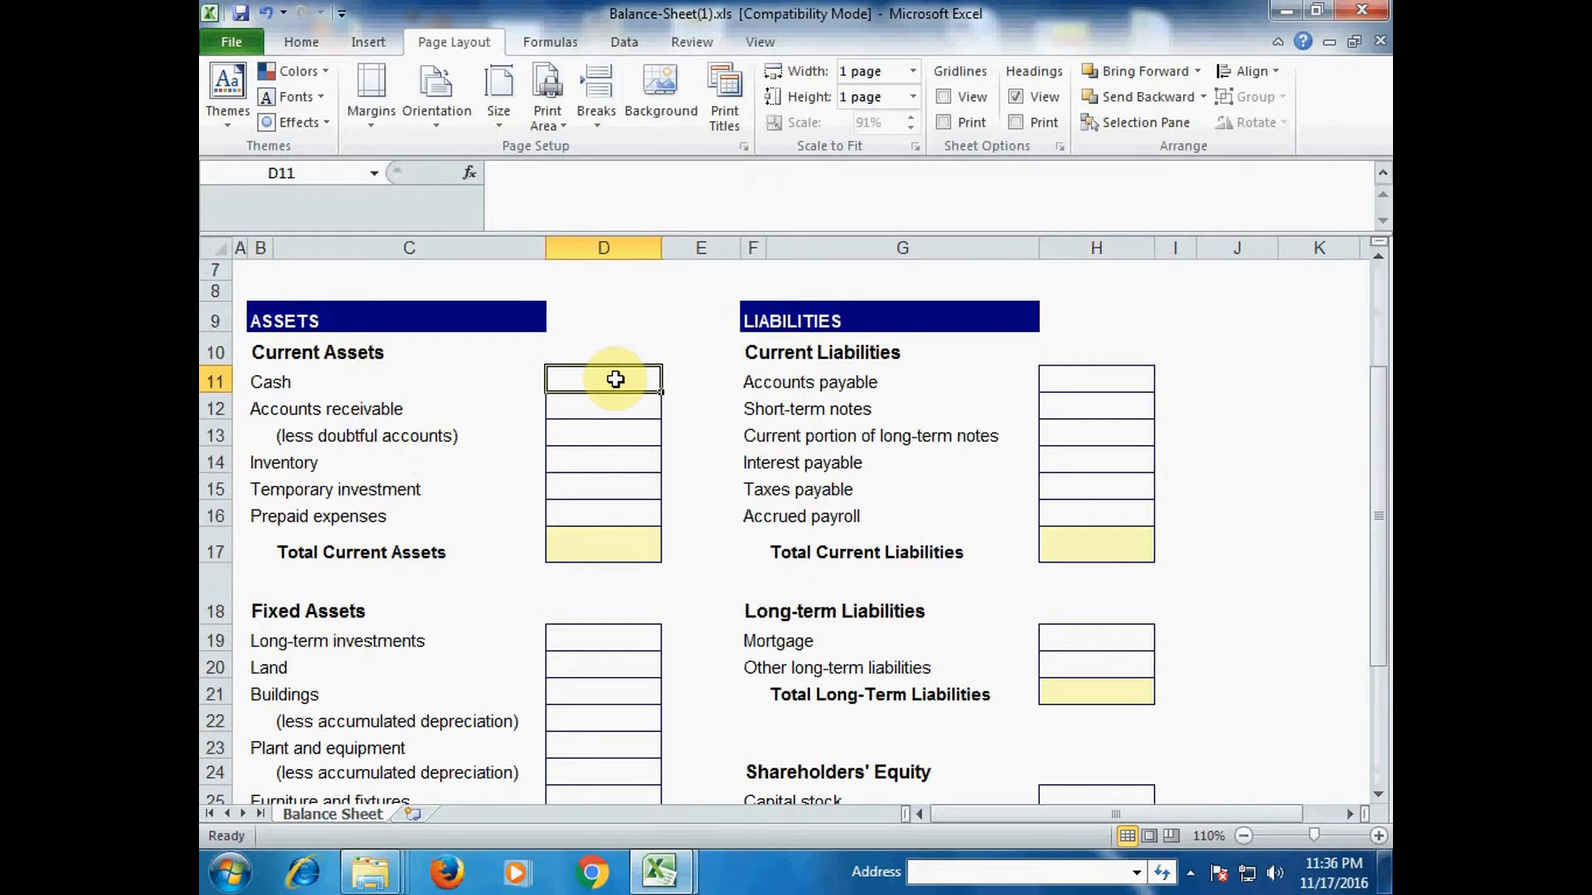
pyautogui.write('5')
pyautogui.write('0')
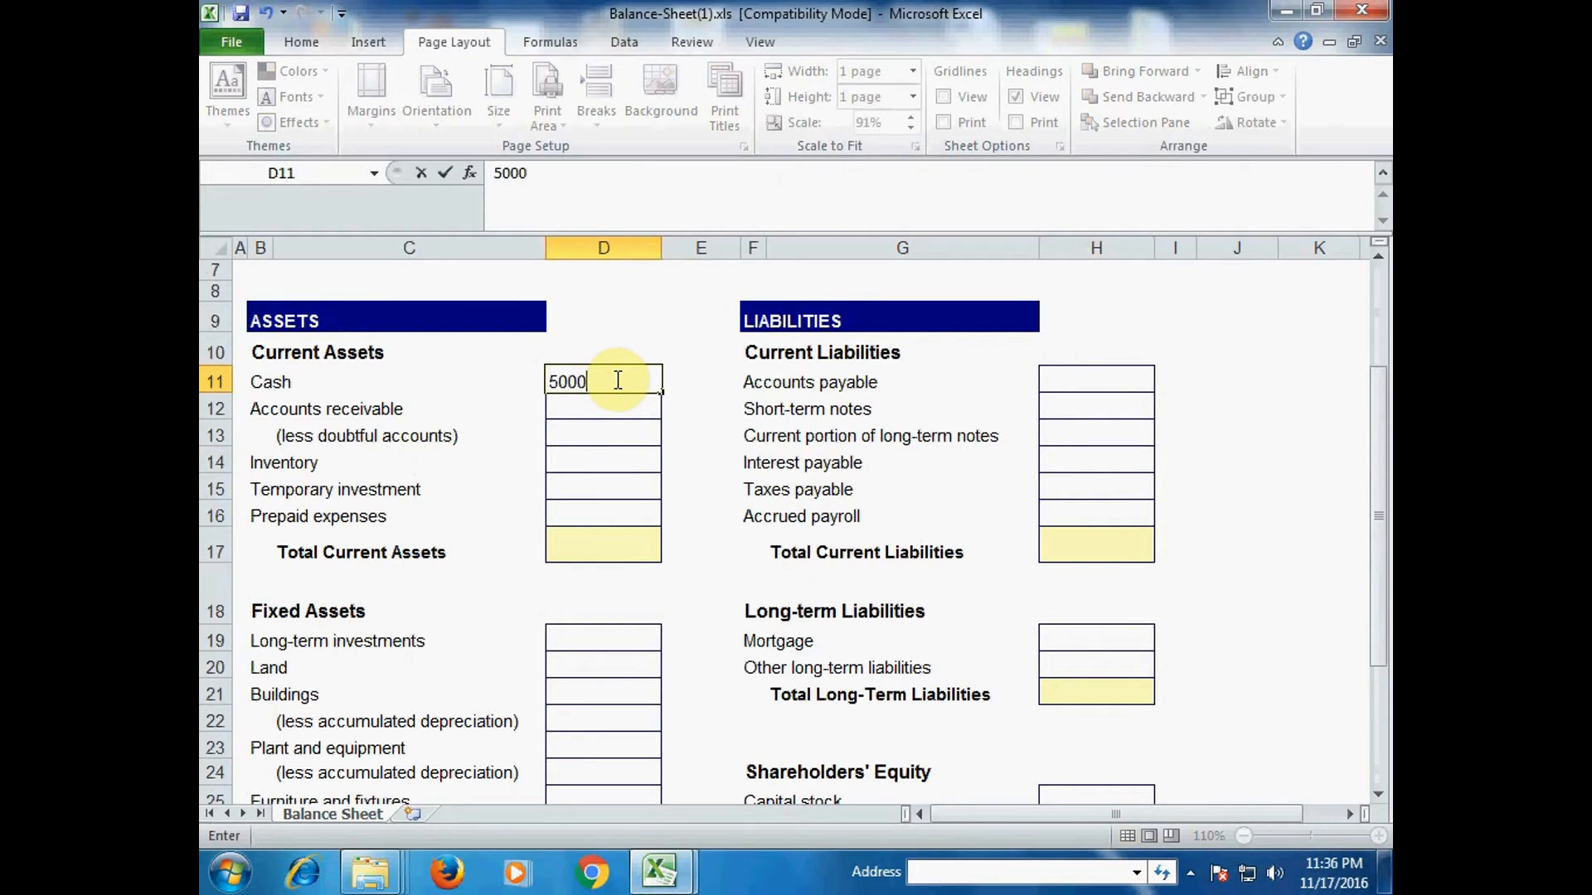
pyautogui.write(',000')
pyautogui.click(615, 411)
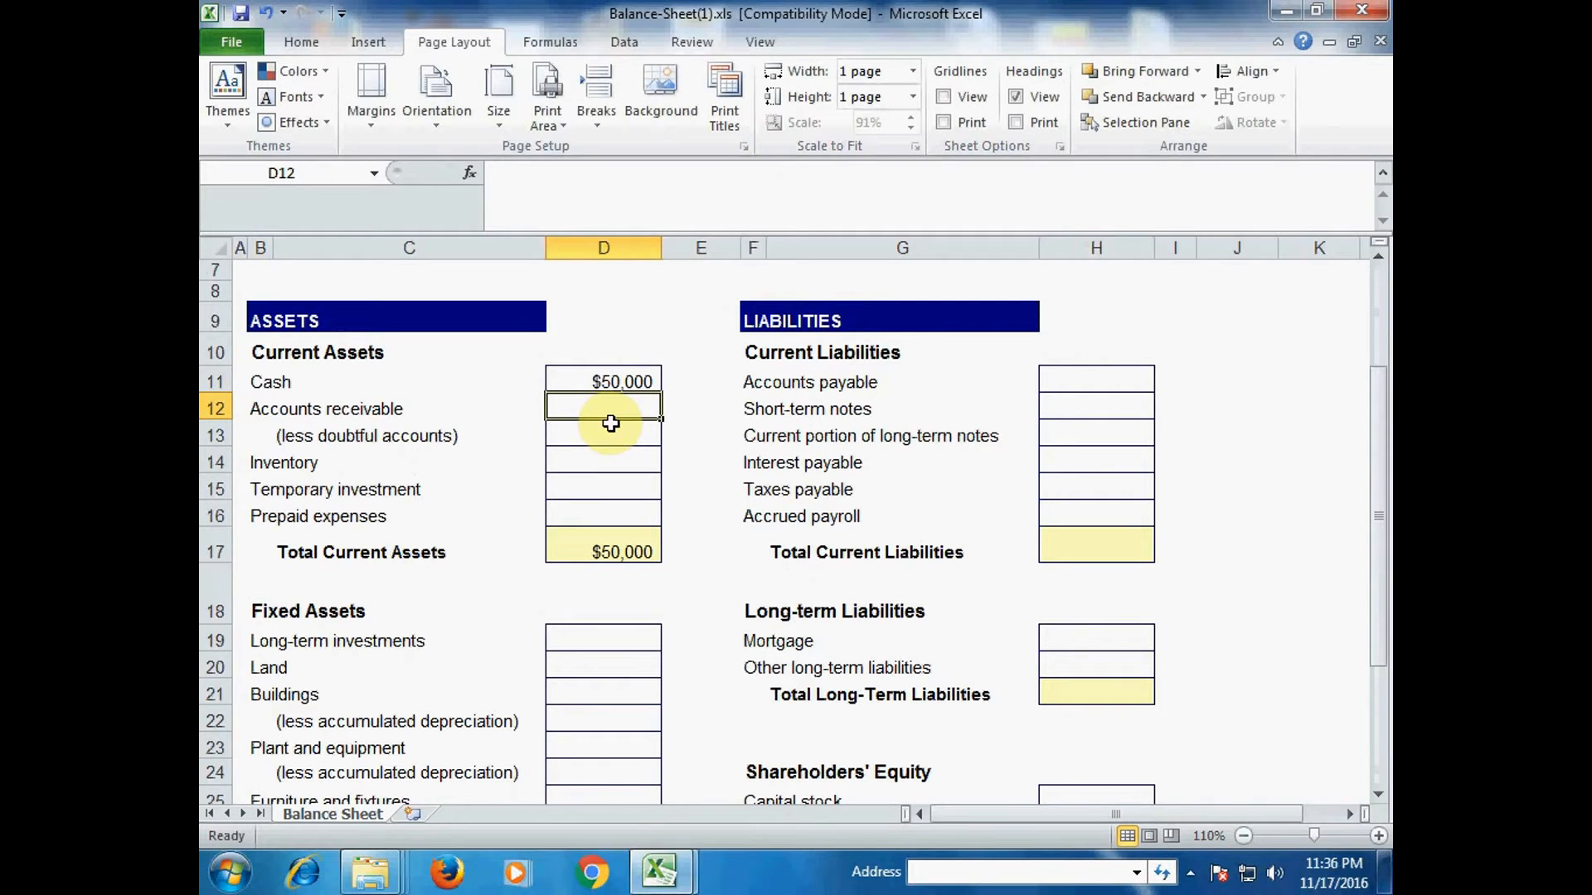
pyautogui.write('25')
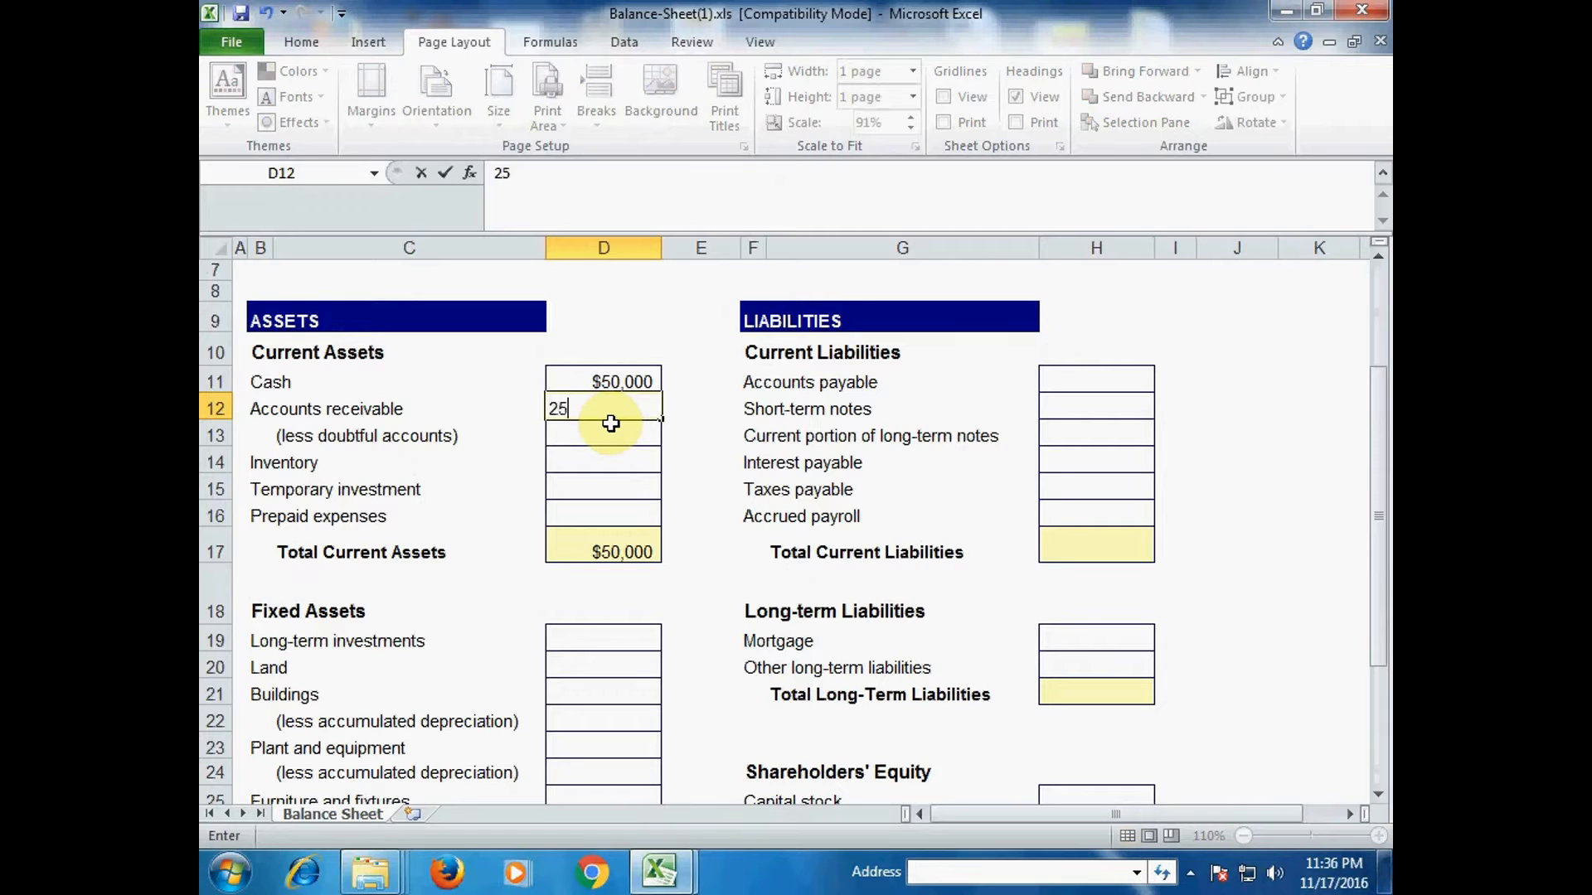
pyautogui.write(',000')
# Step: Enter 20,000 for Inventory under Current Assets and check the Total Current Assets formula
pyautogui.click(612, 461)
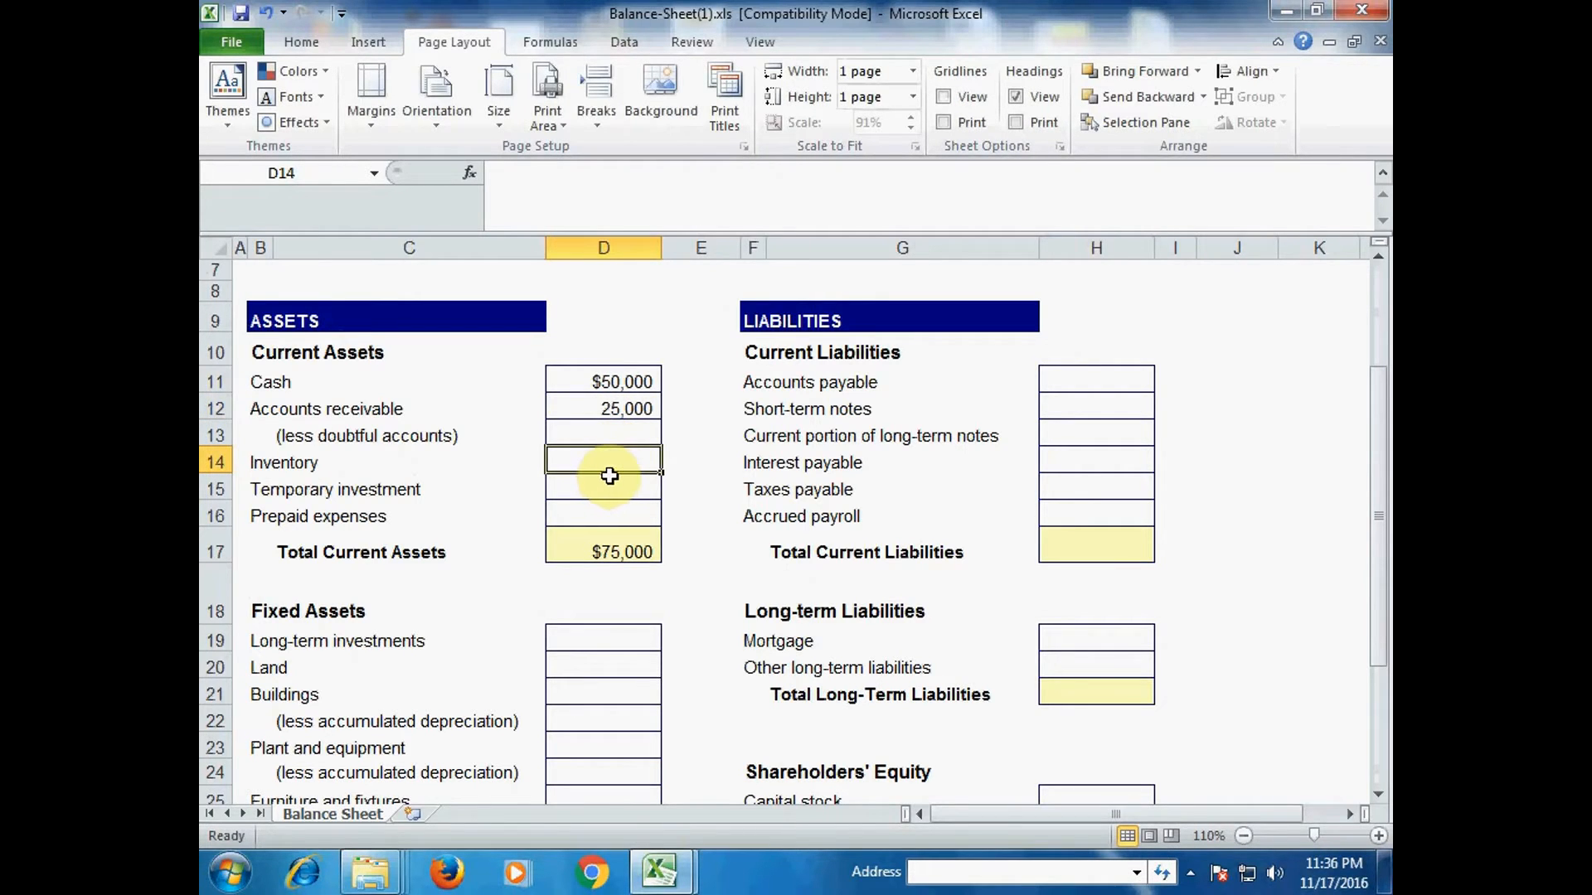
pyautogui.write('20000')
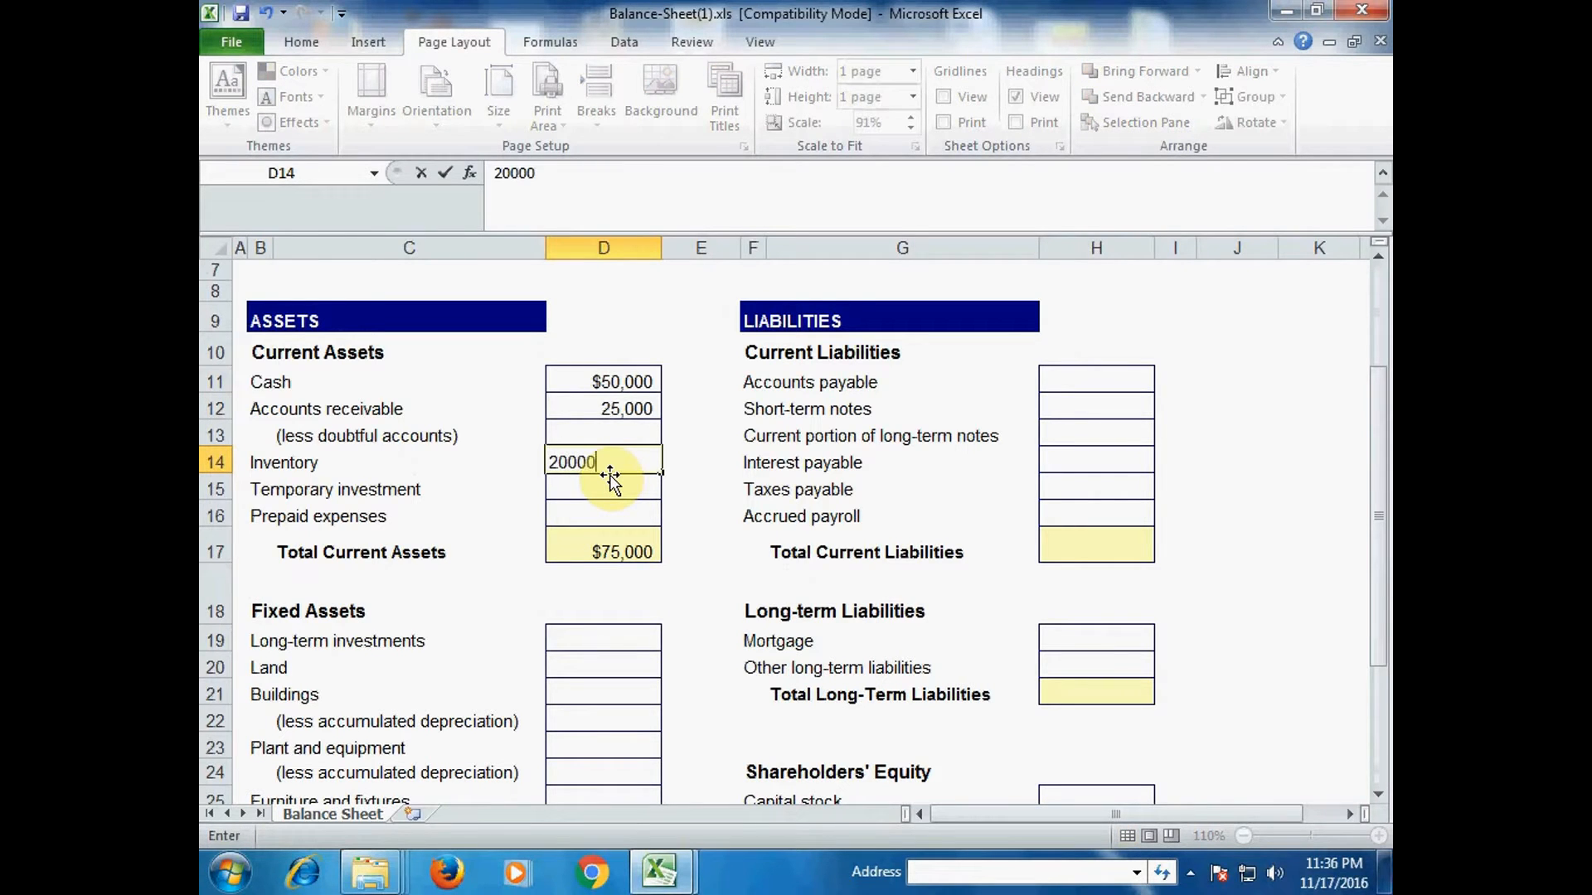
pyautogui.press('Return')
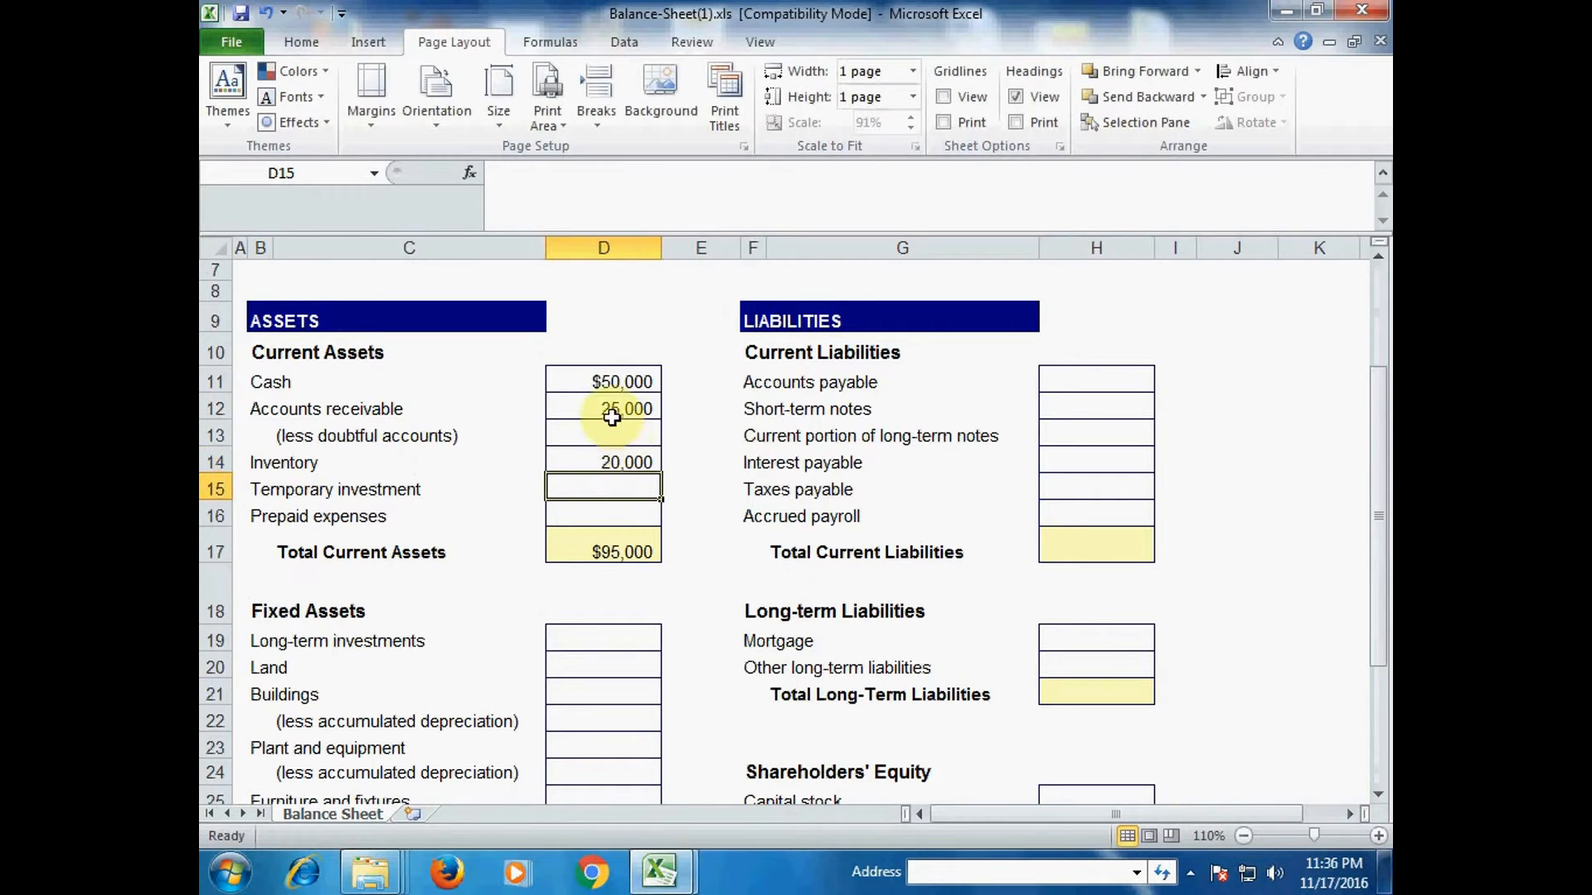
pyautogui.click(432, 560)
pyautogui.click(592, 570)
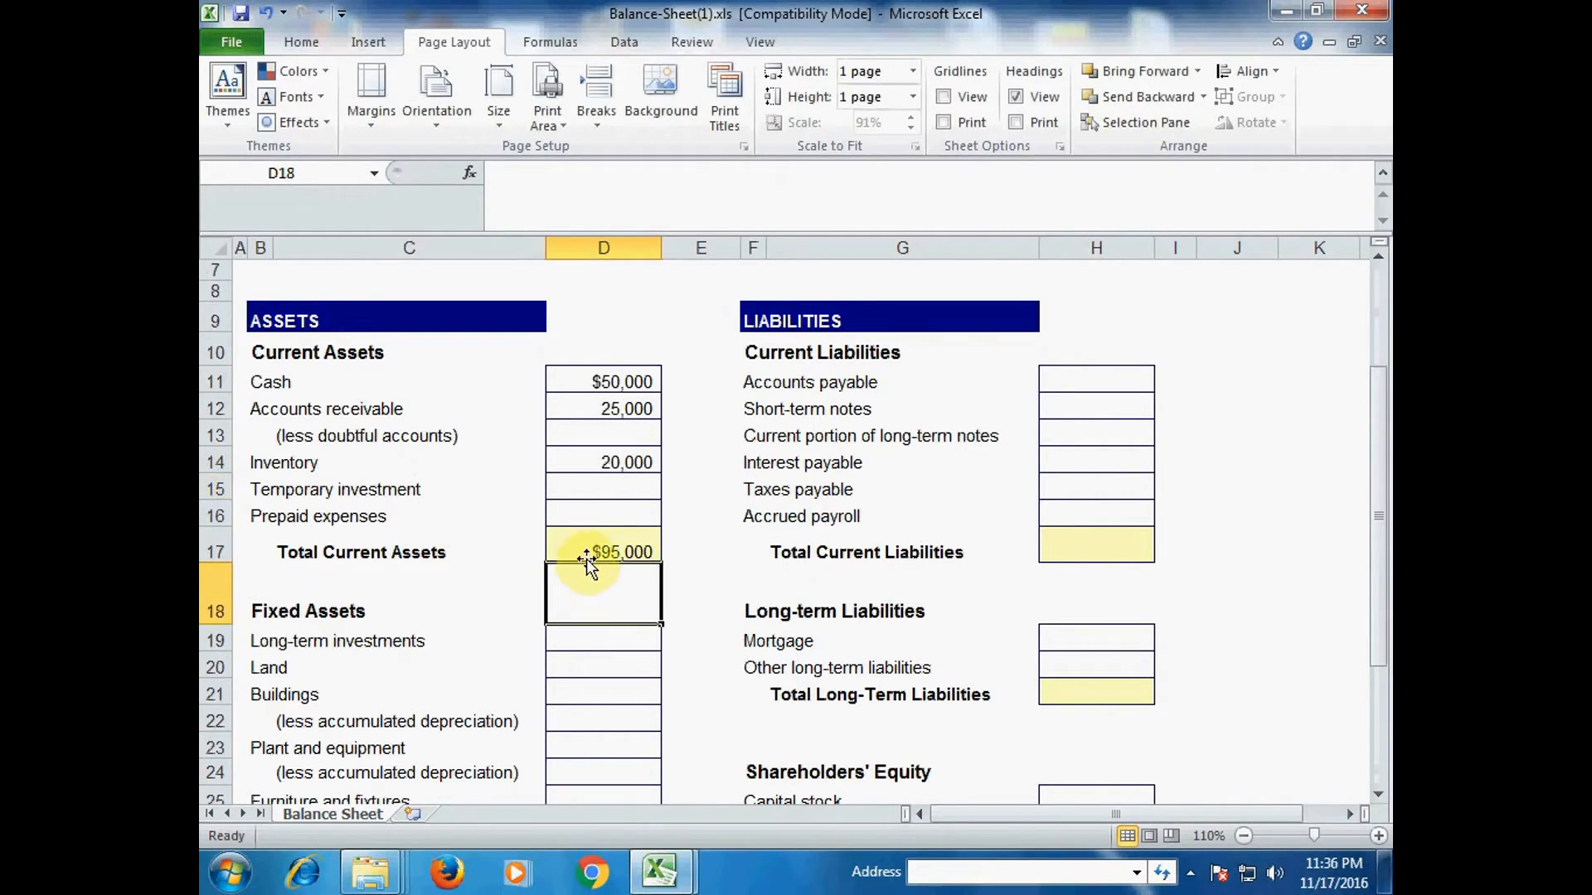
pyautogui.click(594, 544)
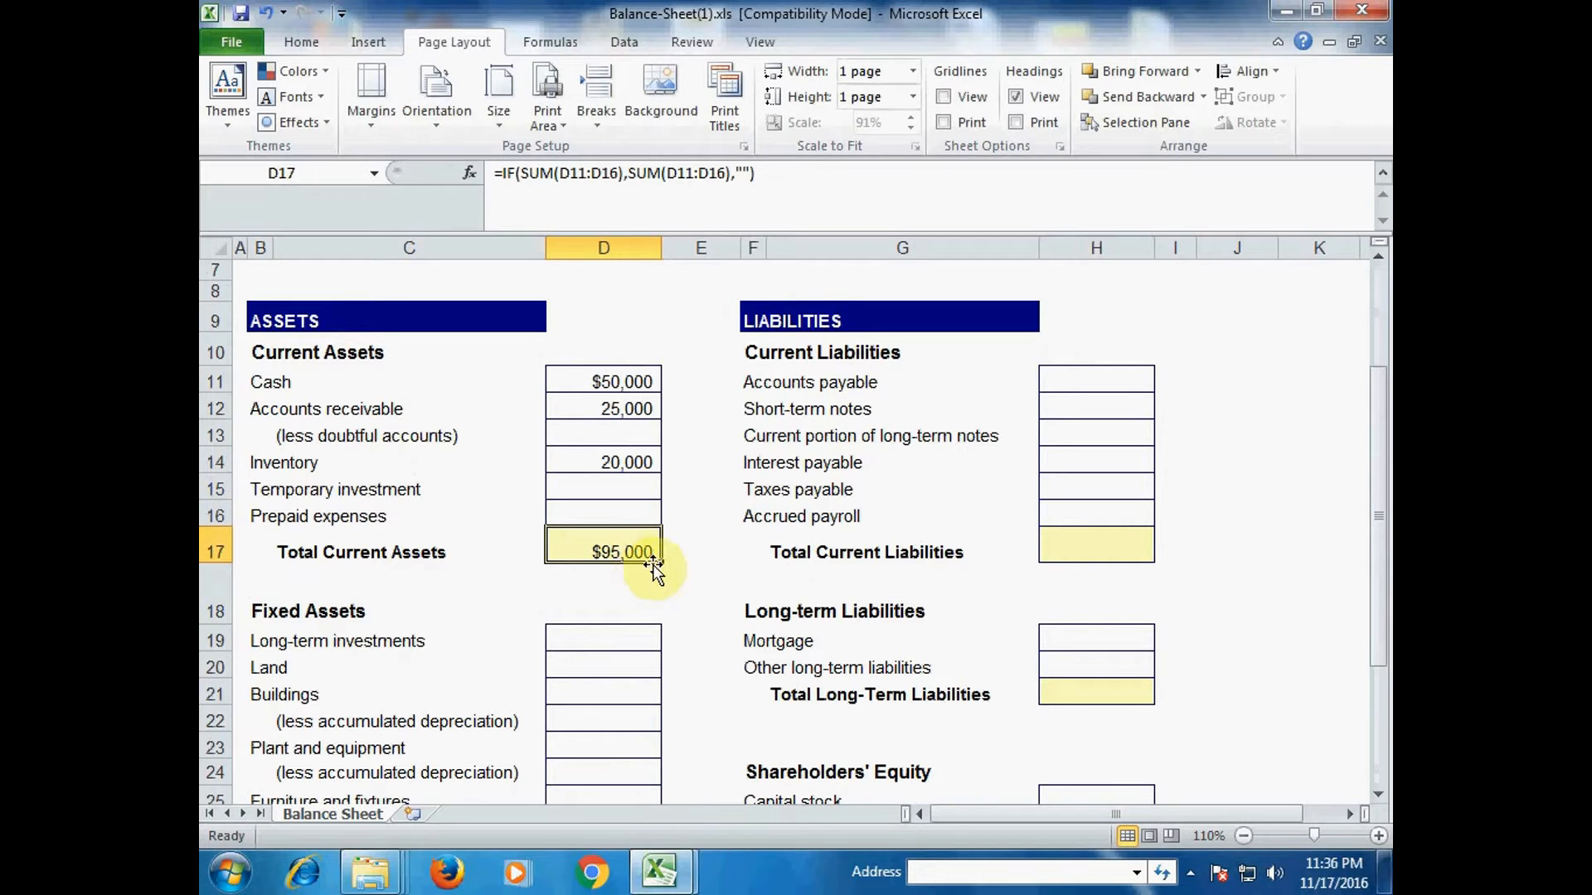
# Step: Enter 6,000 for Long-term investments and 25,000 for Land under Fixed Assets
pyautogui.scroll(-2, 652, 558)
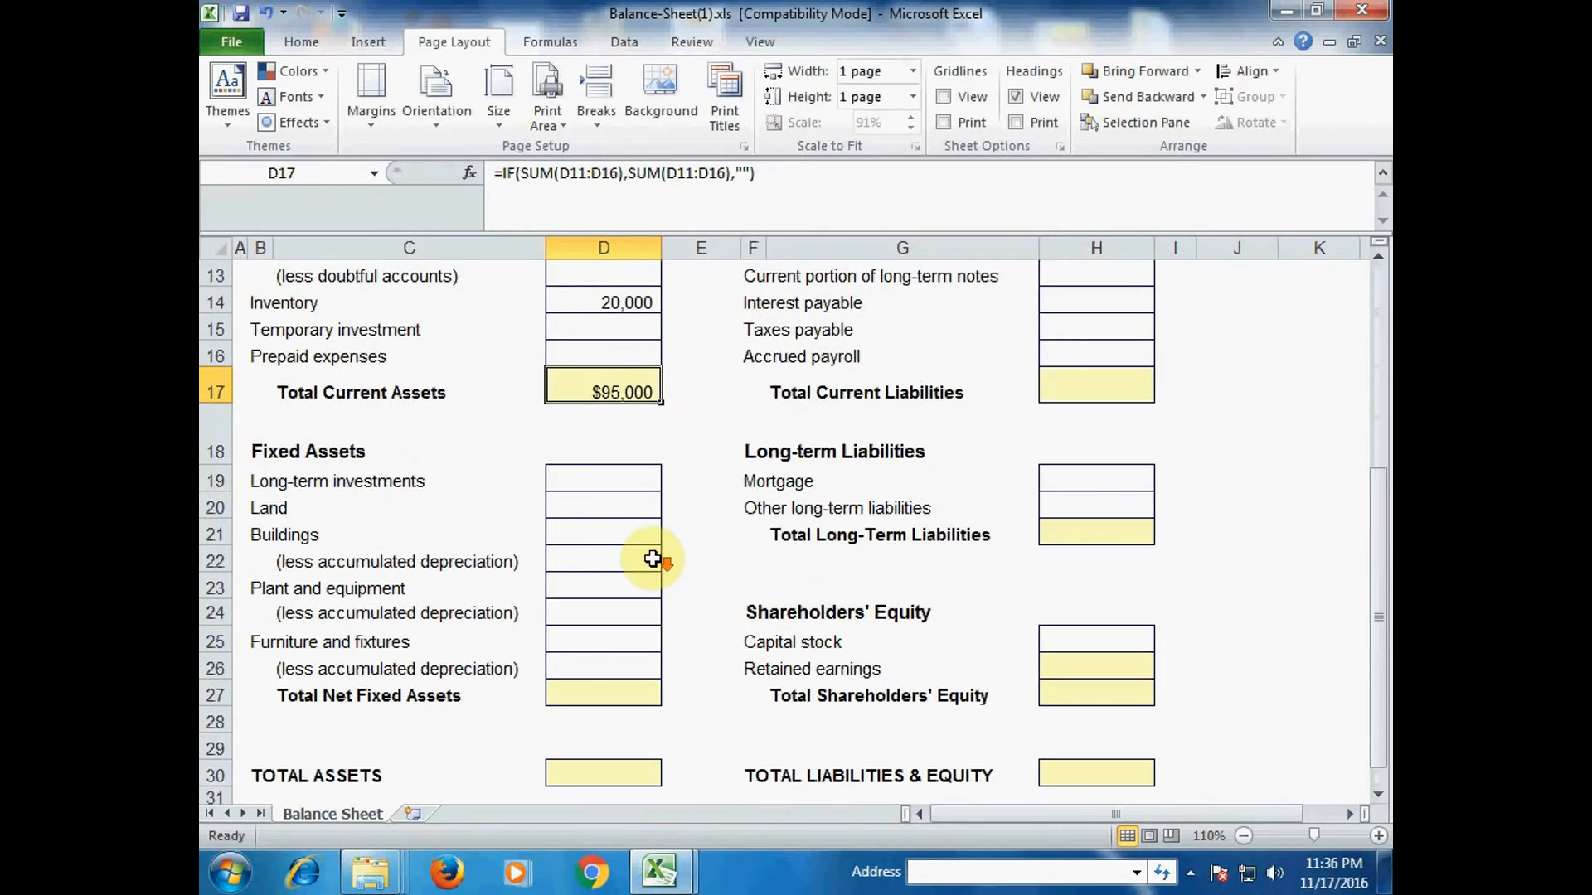
pyautogui.click(594, 480)
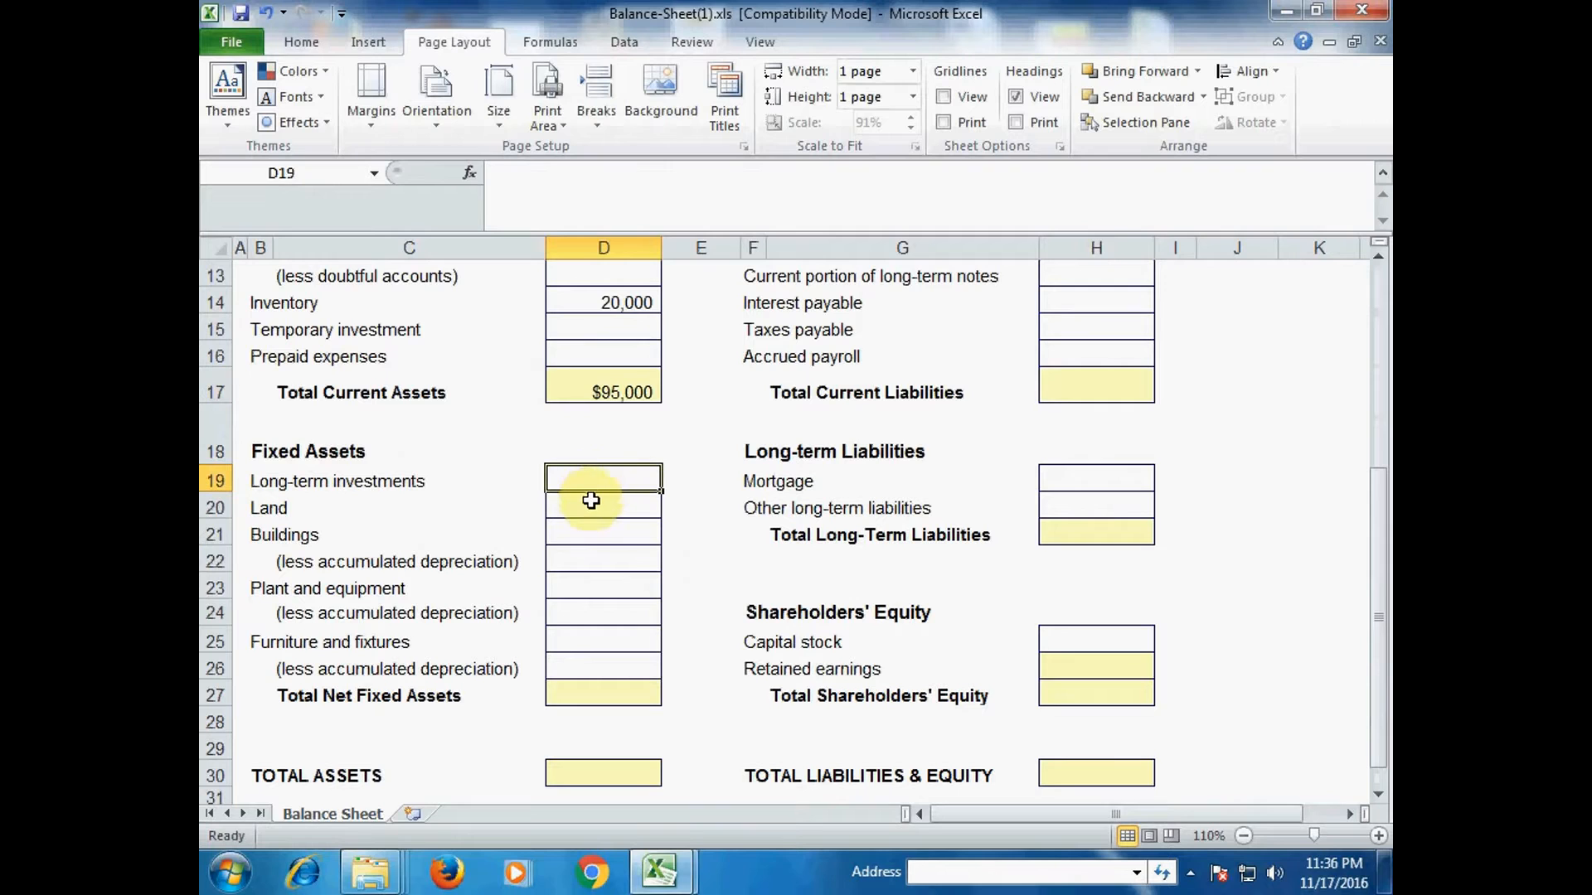
pyautogui.write('6')
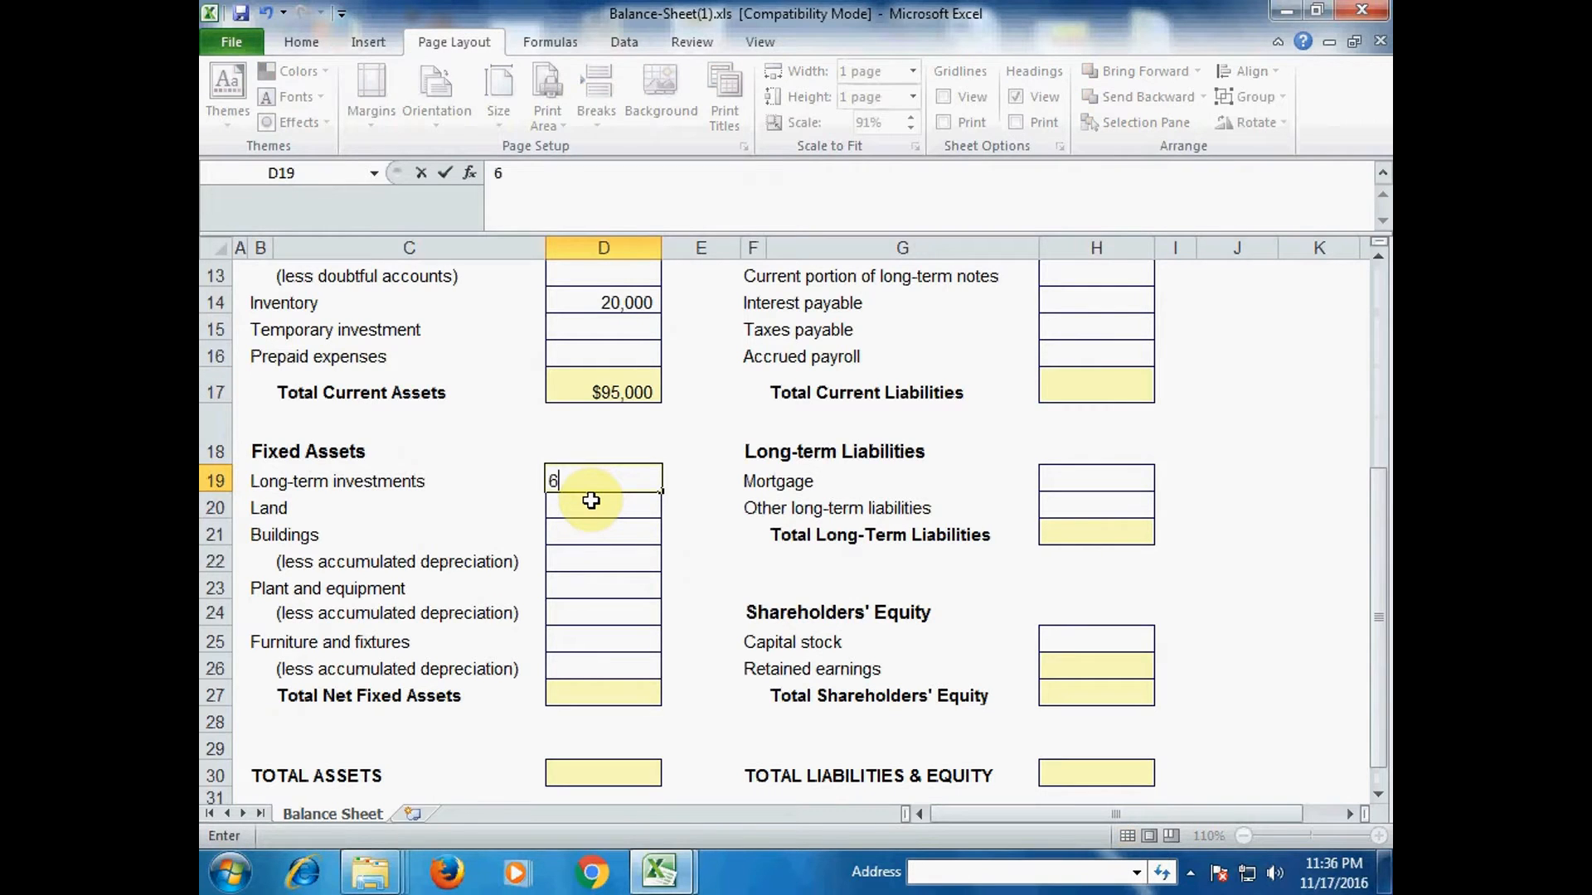
pyautogui.write(',000')
pyautogui.click(614, 523)
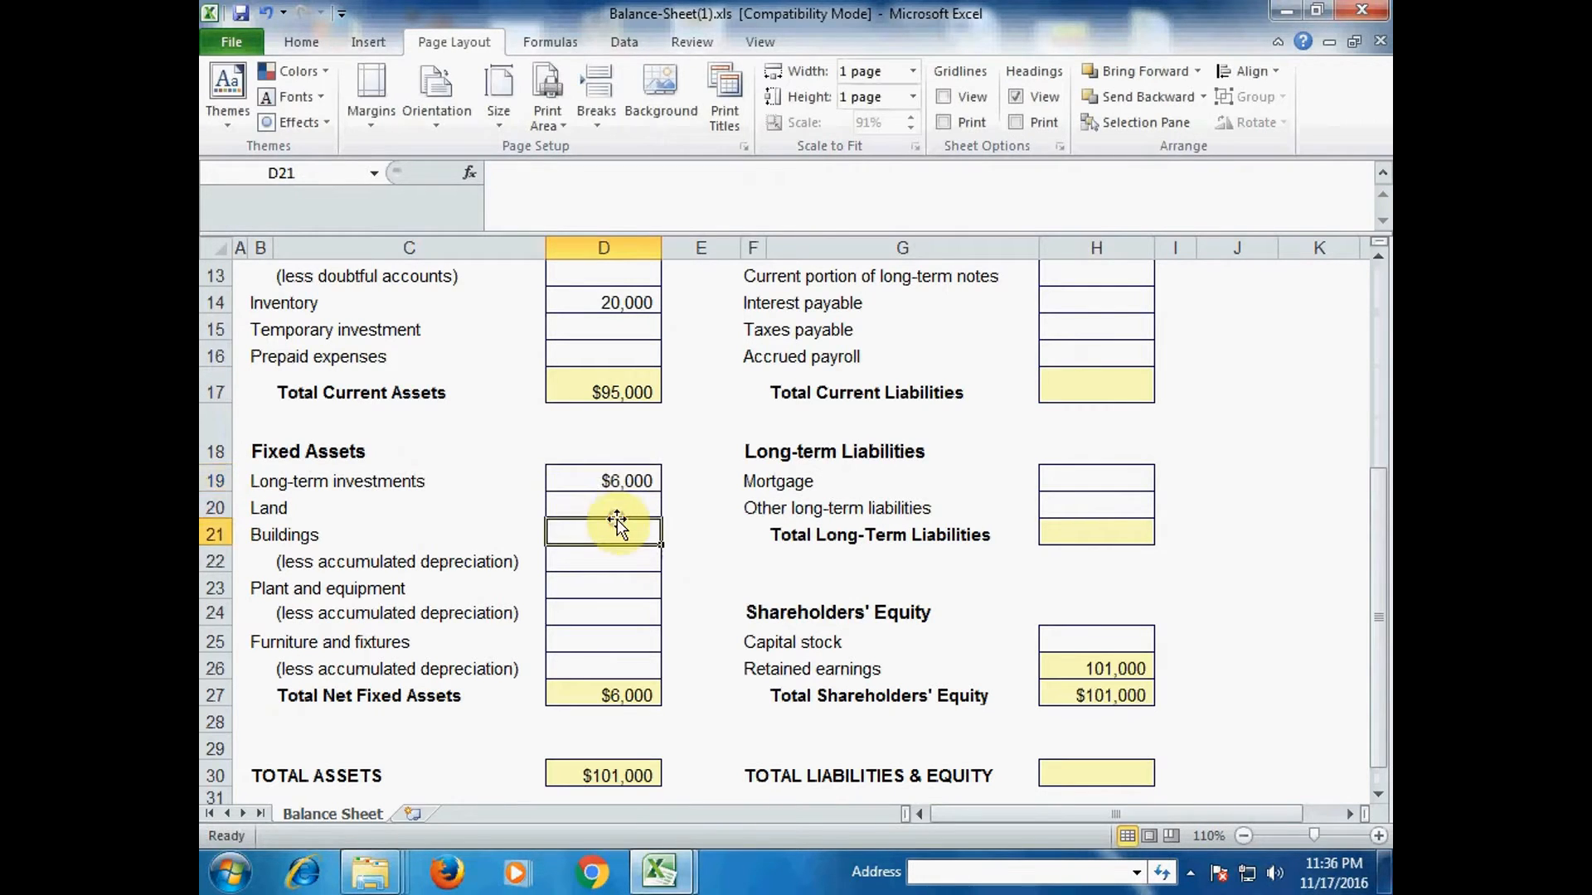
pyautogui.click(629, 505)
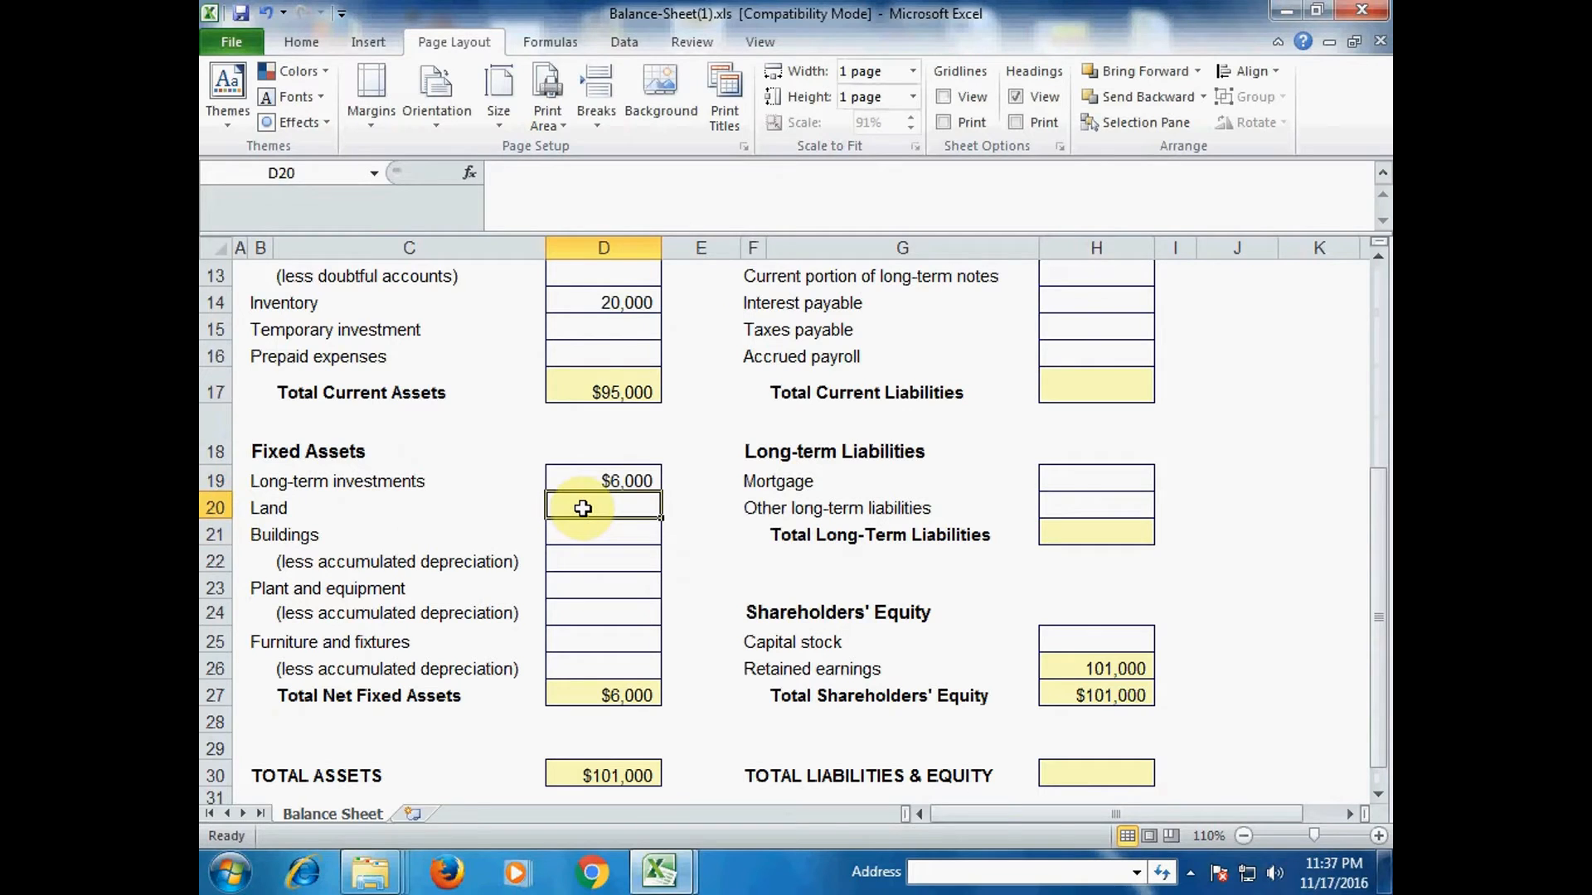
pyautogui.write('25000')
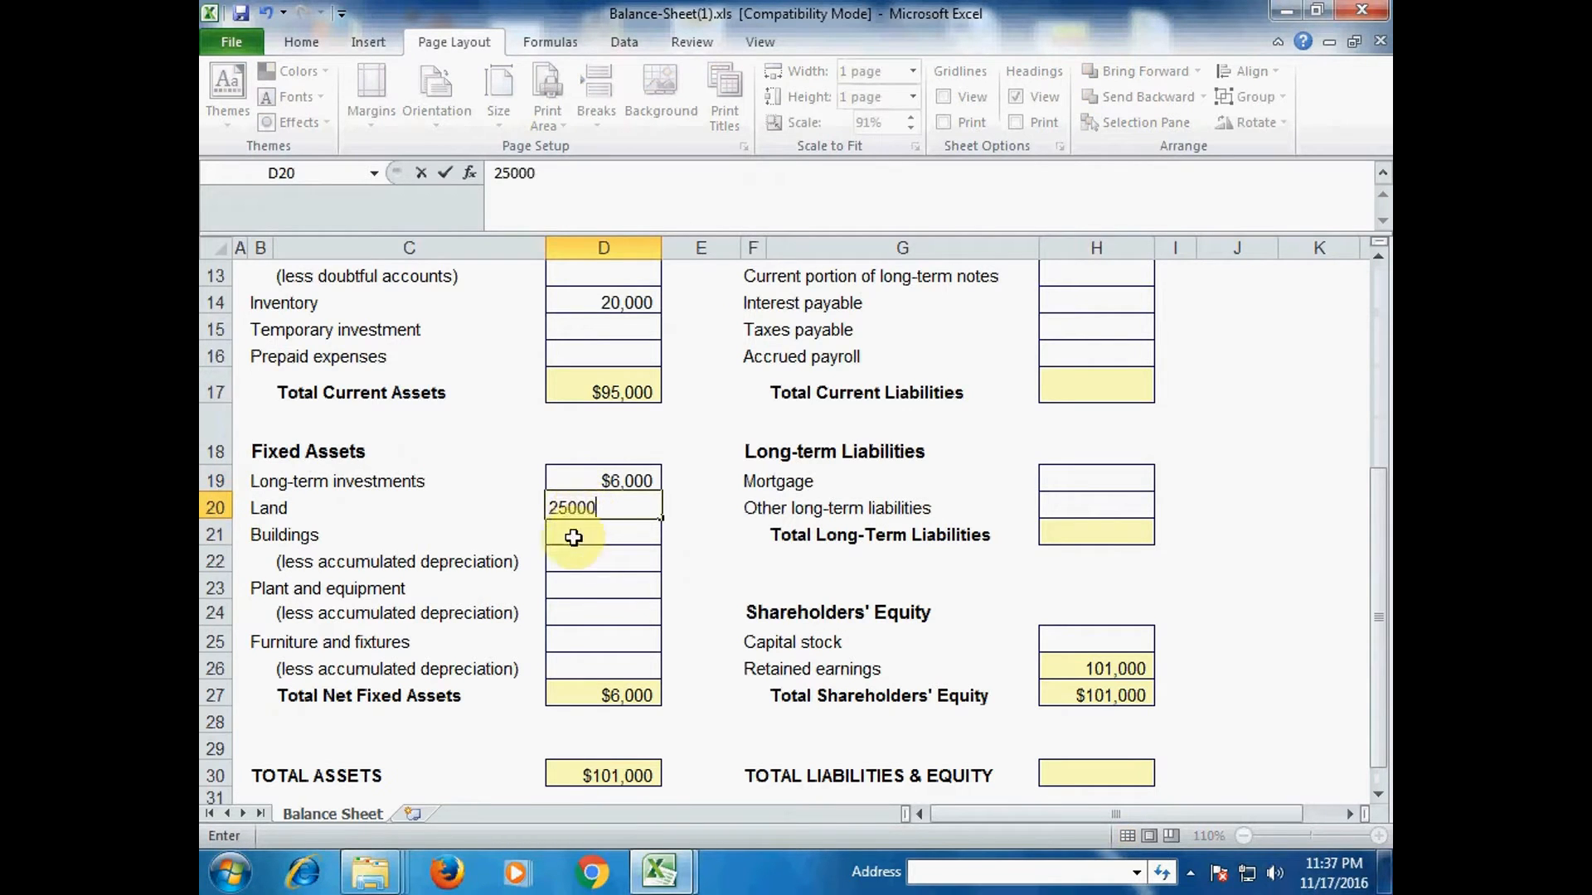
# Step: Enter 45,000 for Buildings and -1500 for the accumulated depreciation of the buildings
pyautogui.click(578, 549)
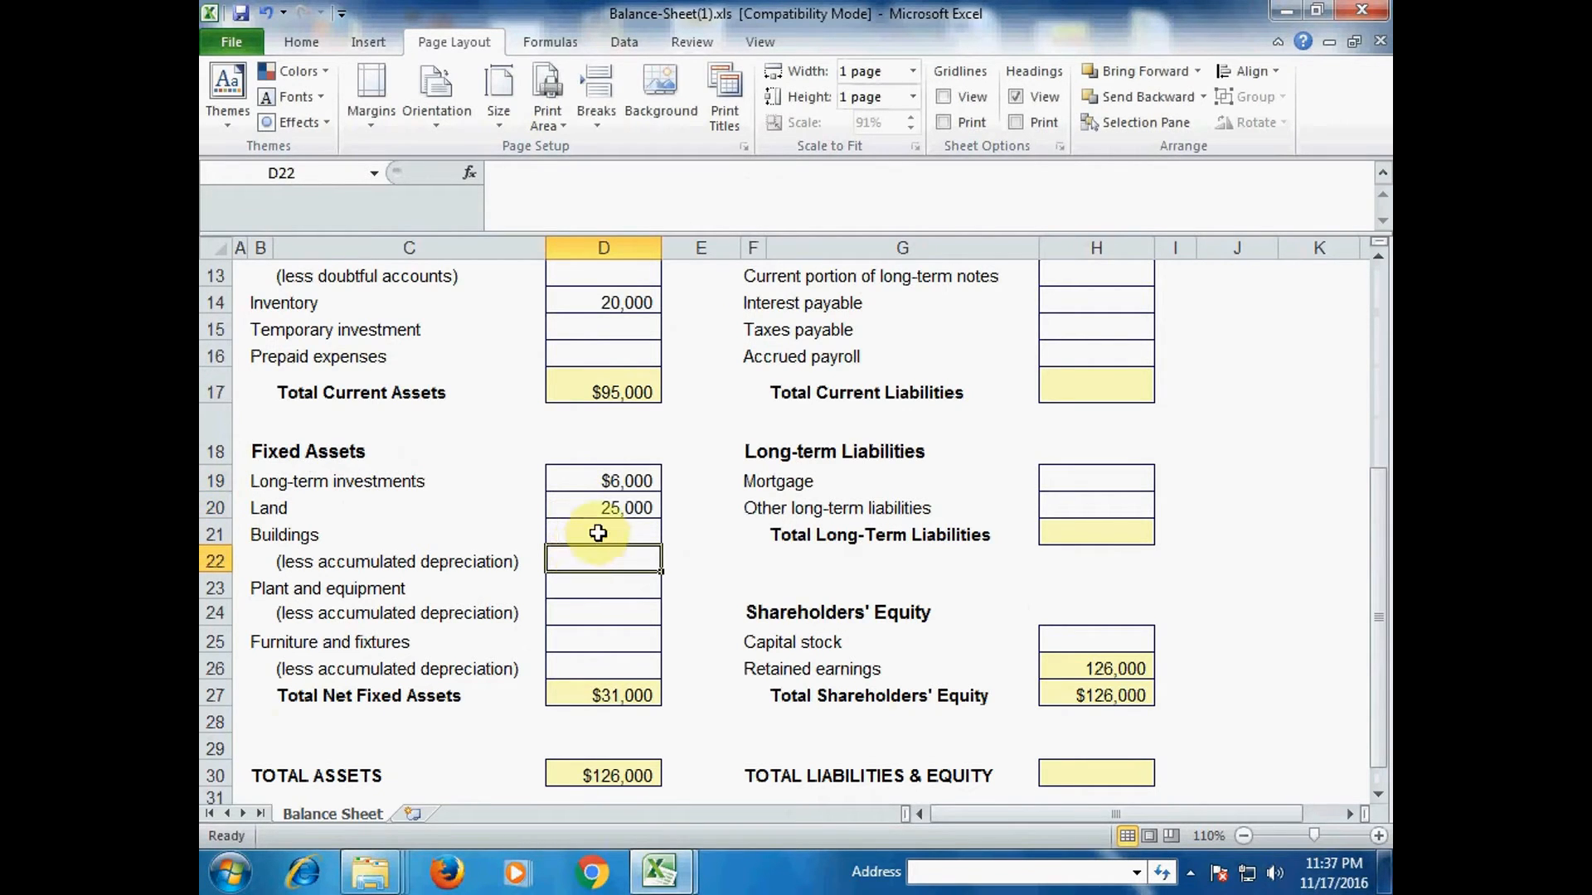
pyautogui.click(603, 535)
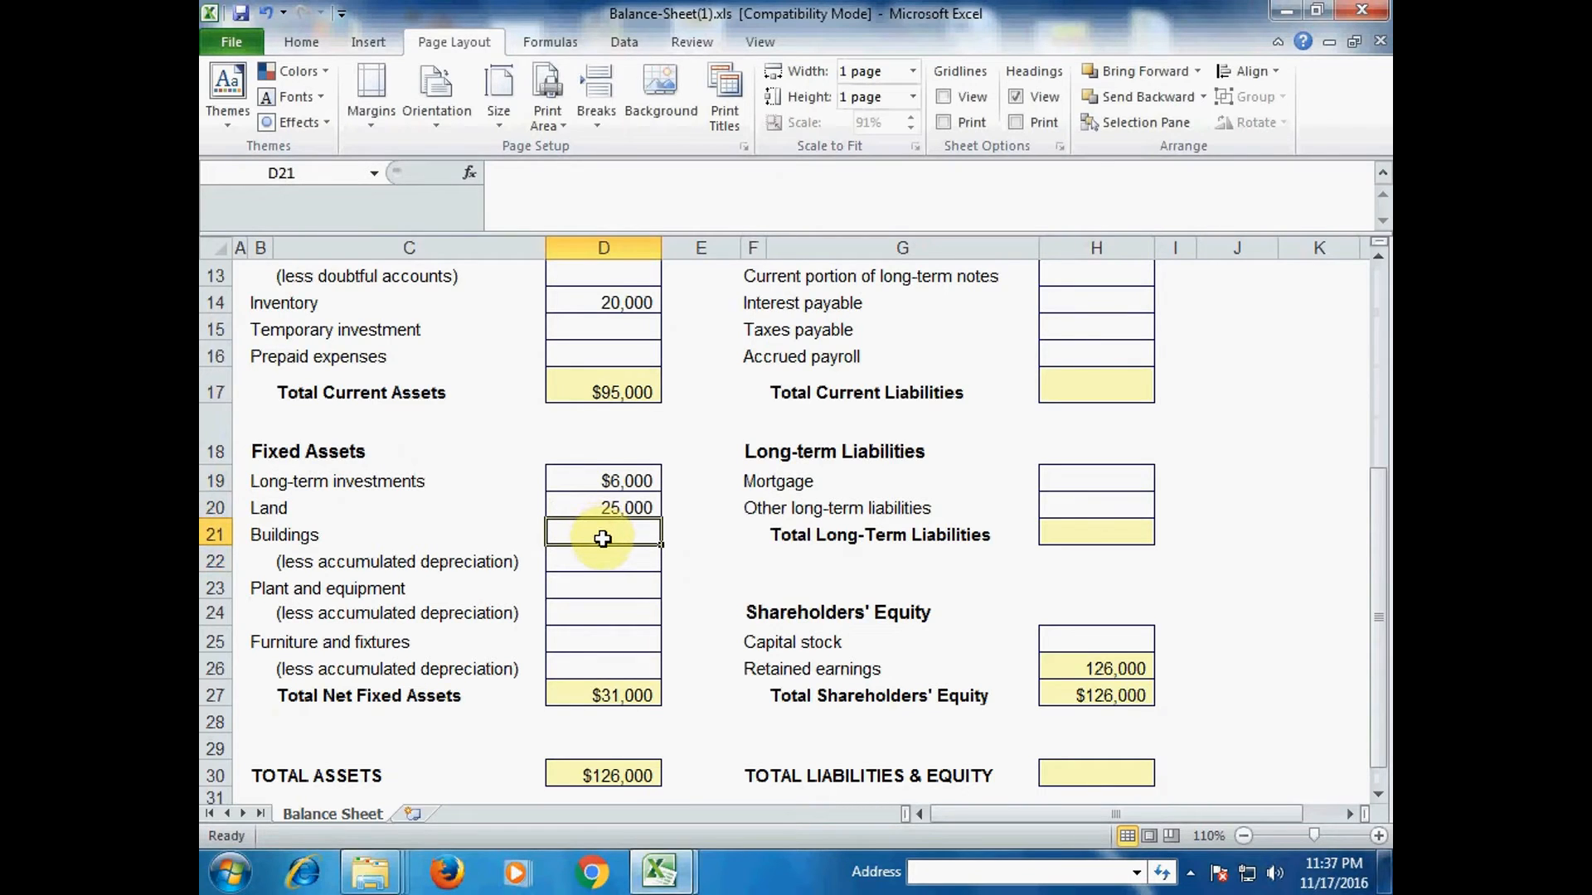
pyautogui.write('45000')
pyautogui.click(599, 563)
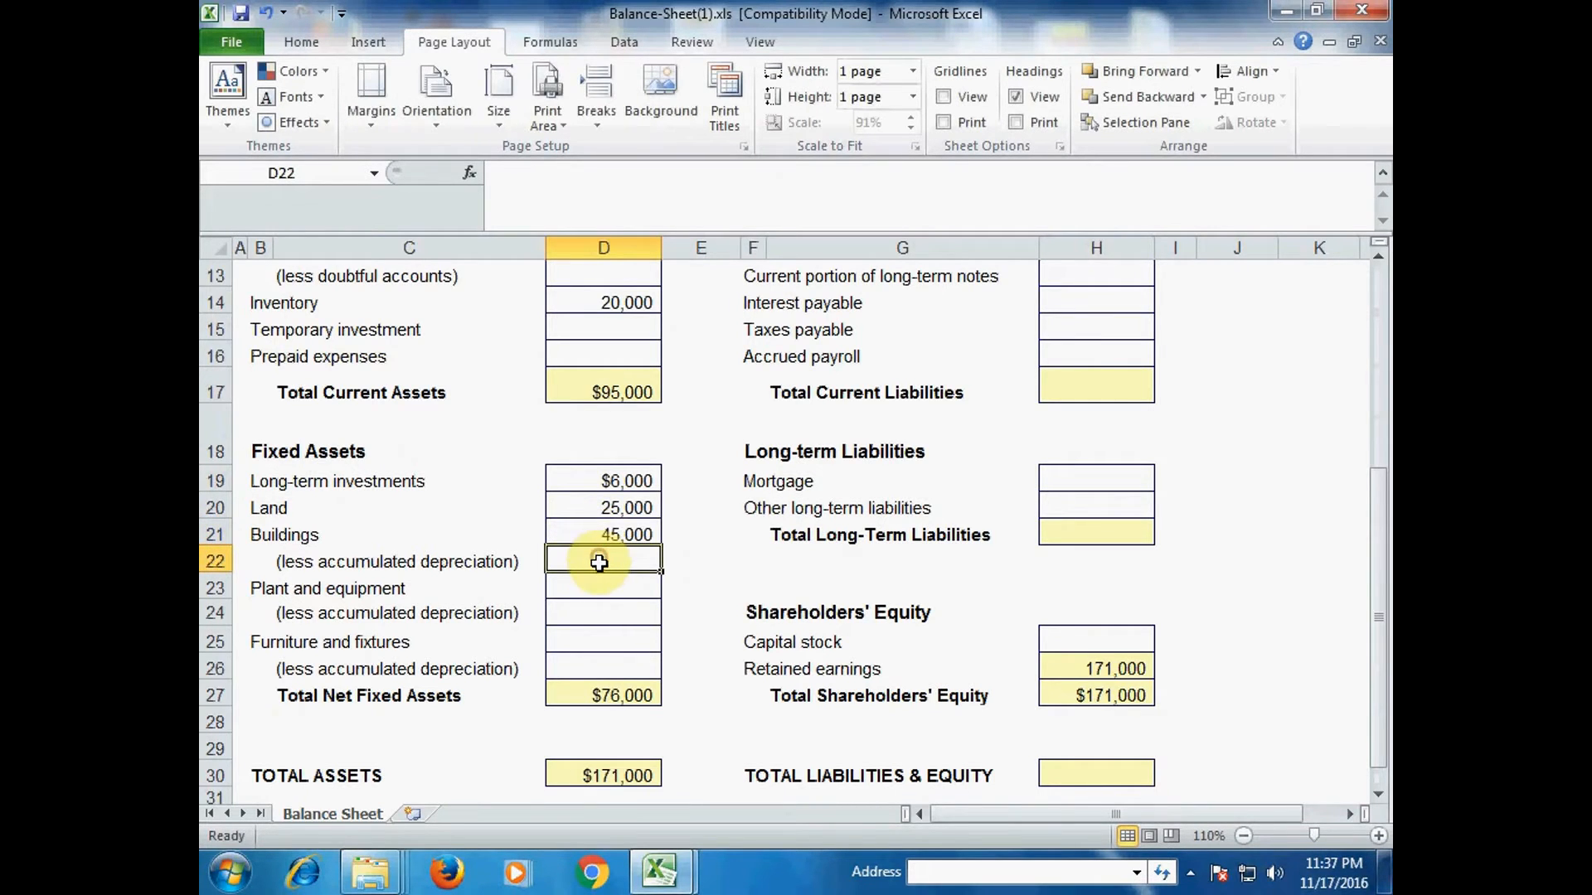
pyautogui.write('-1500')
# Step: Enter 6,000 for Plant and equipment and -500 for its accumulated depreciation
pyautogui.click(629, 592)
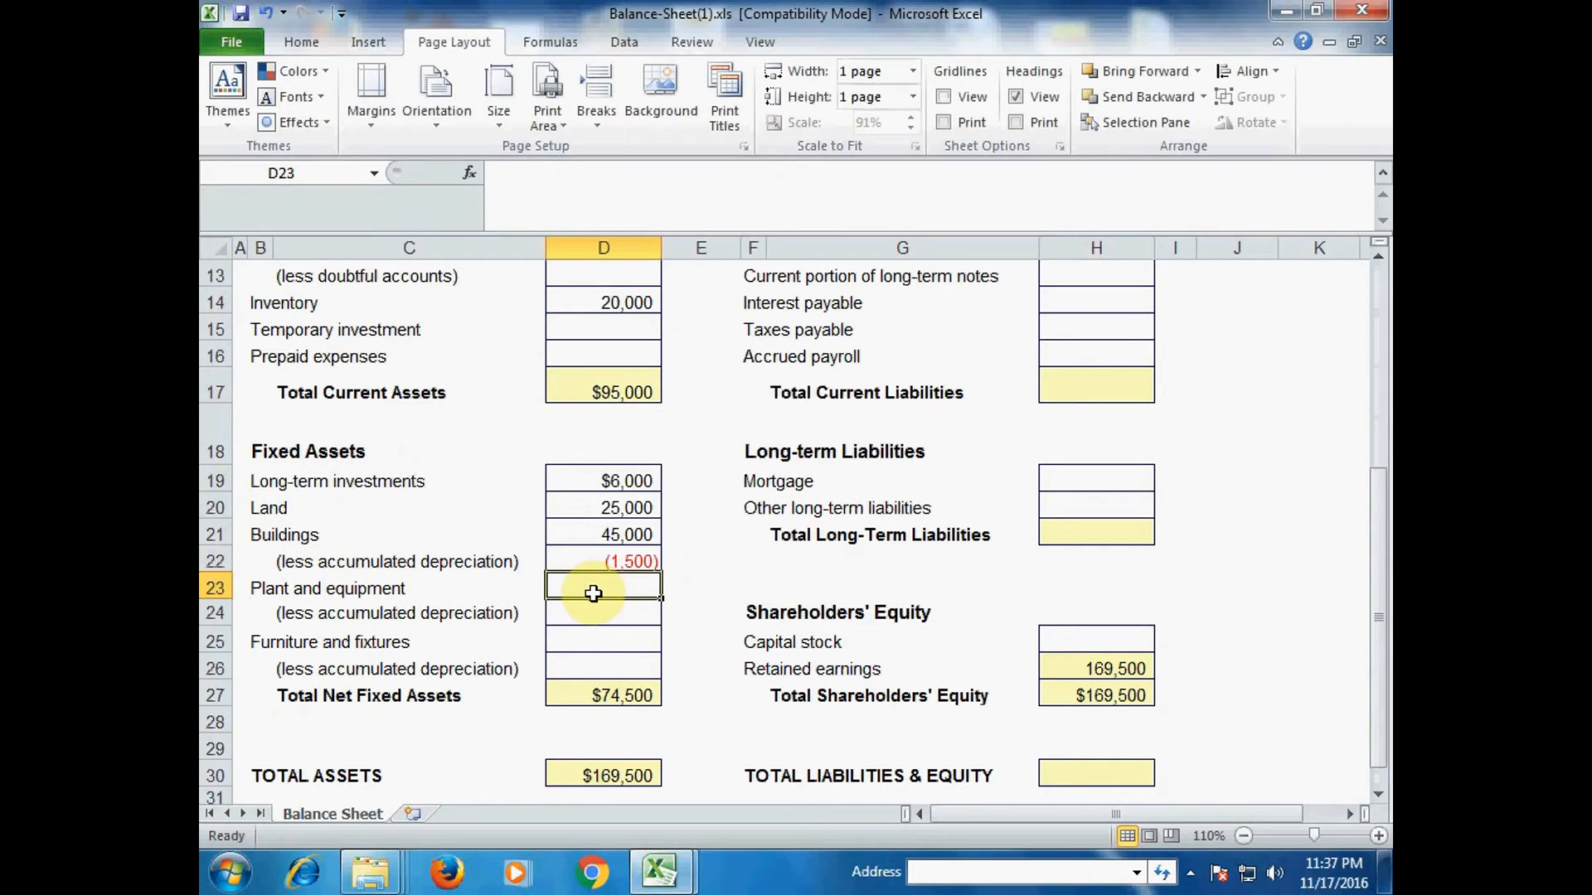
pyautogui.write('6000')
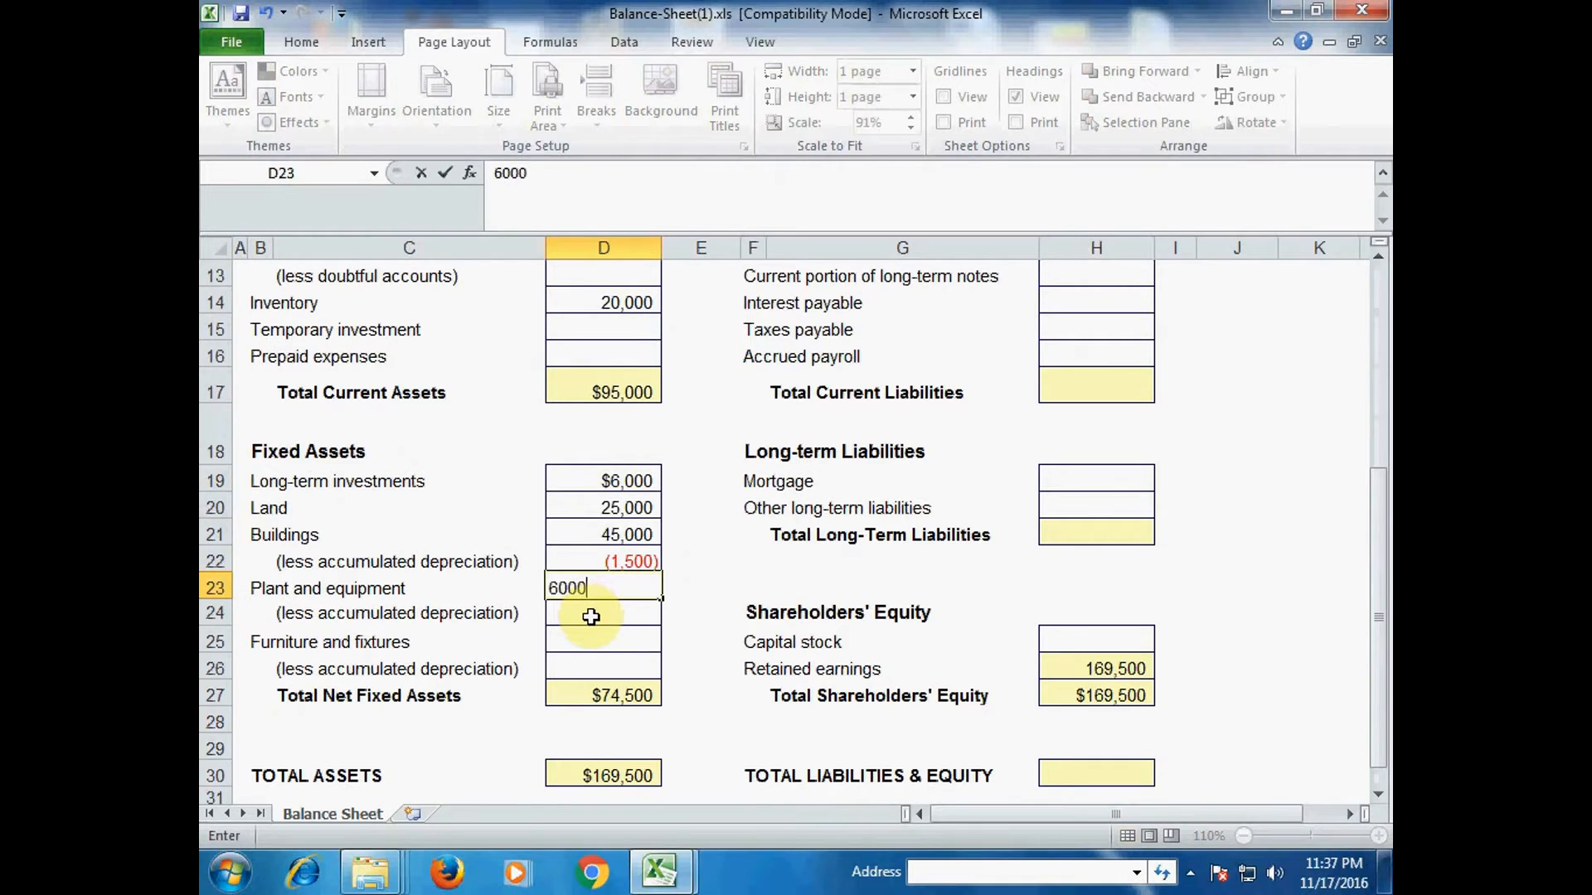
pyautogui.click(594, 615)
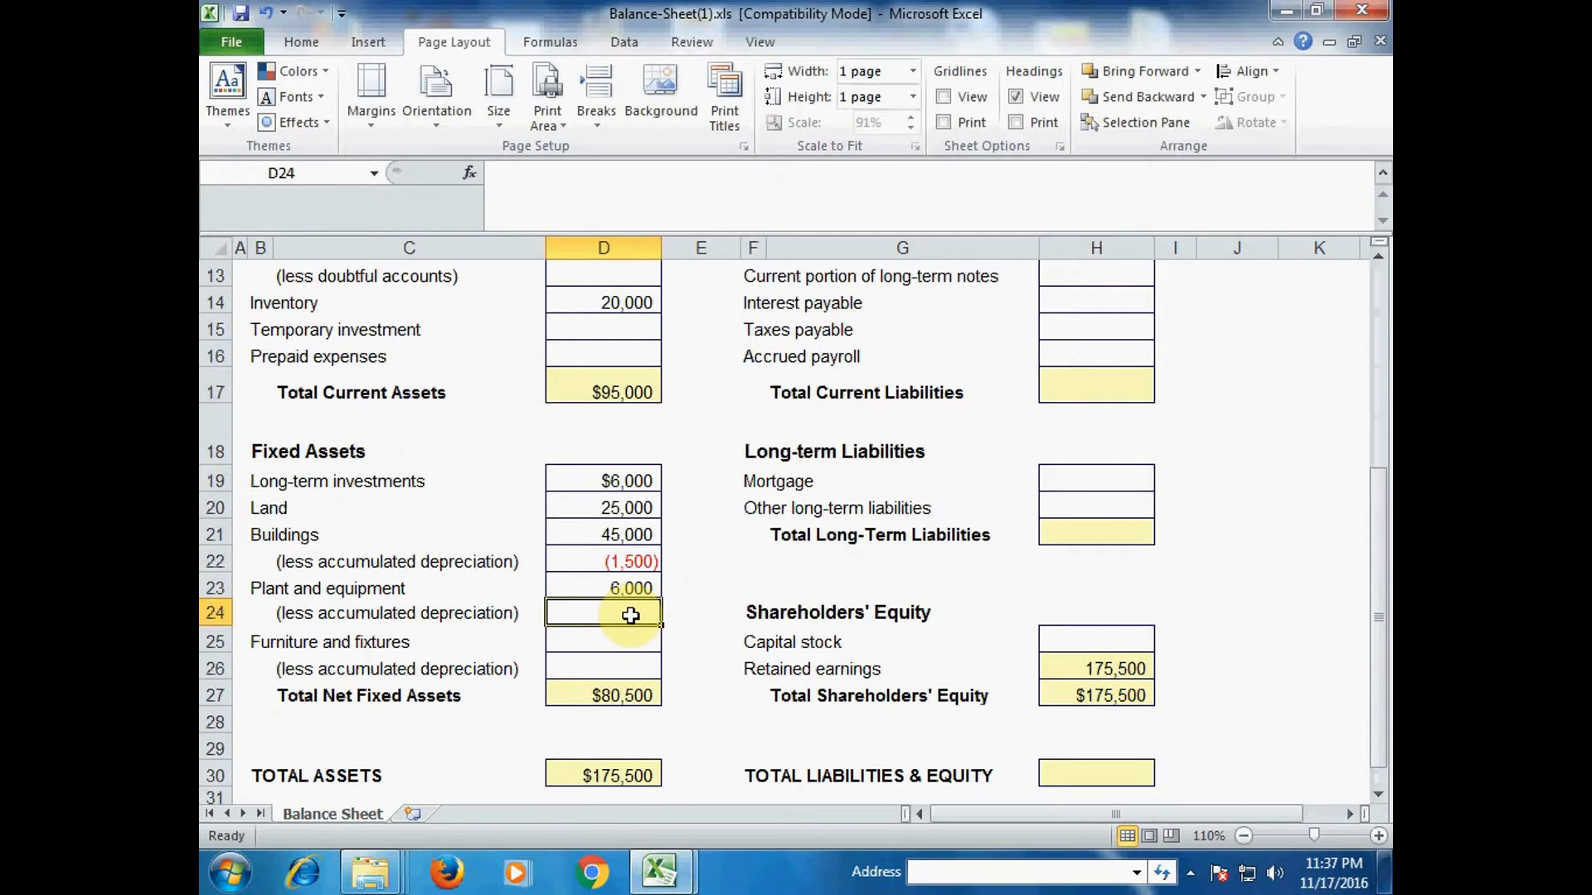
pyautogui.write('-500')
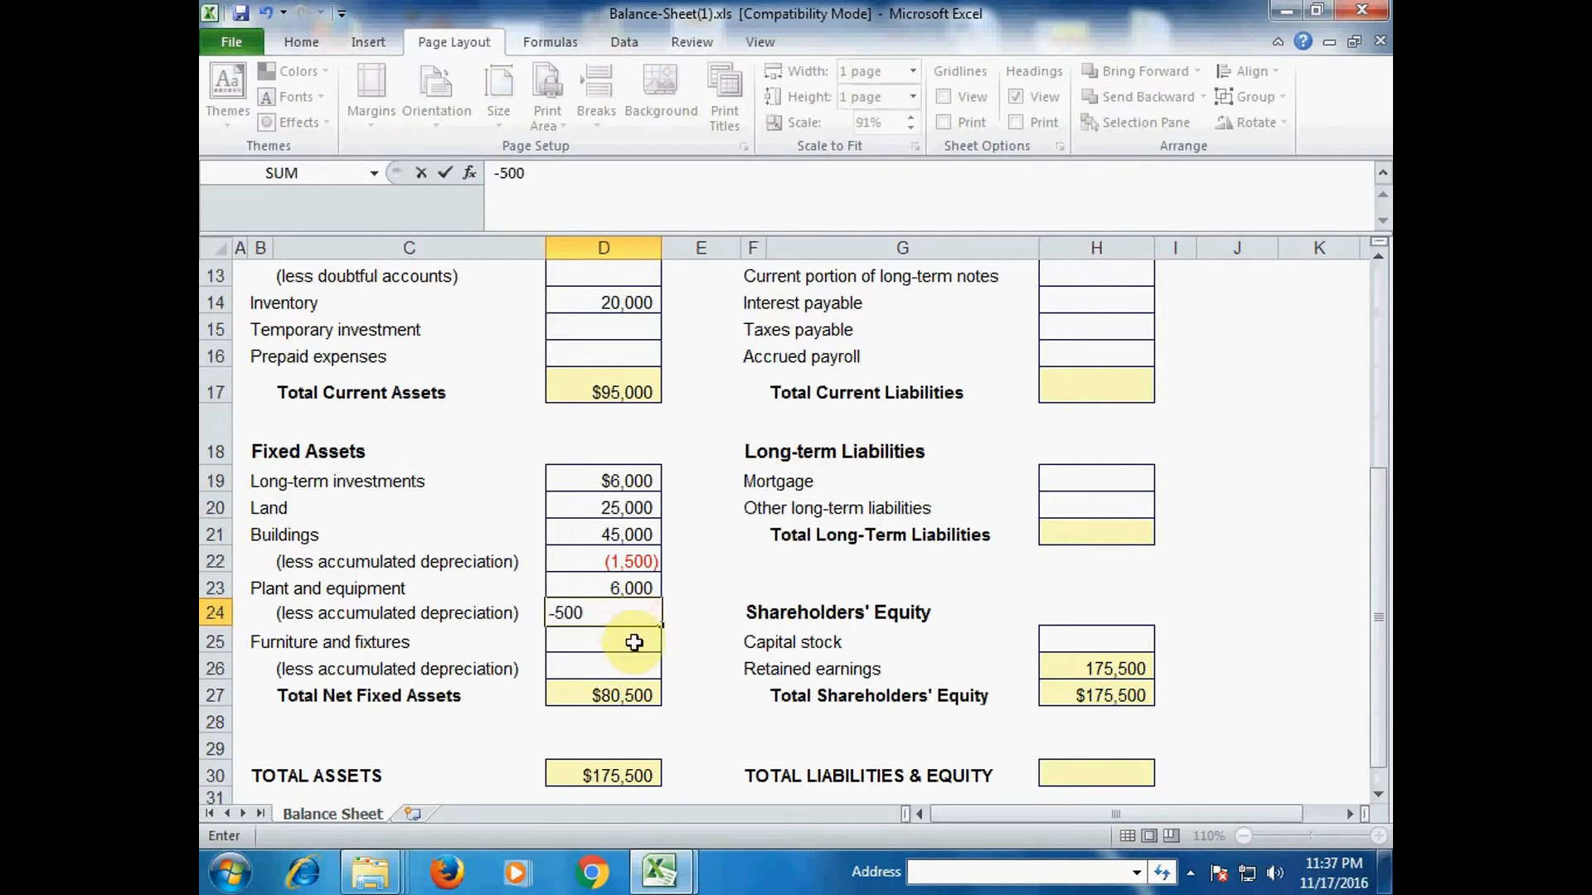
# Step: Review the empty Furniture and fixtures rows, and check the Total Net Fixed Assets and TOTAL ASSETS formulas
pyautogui.click(633, 643)
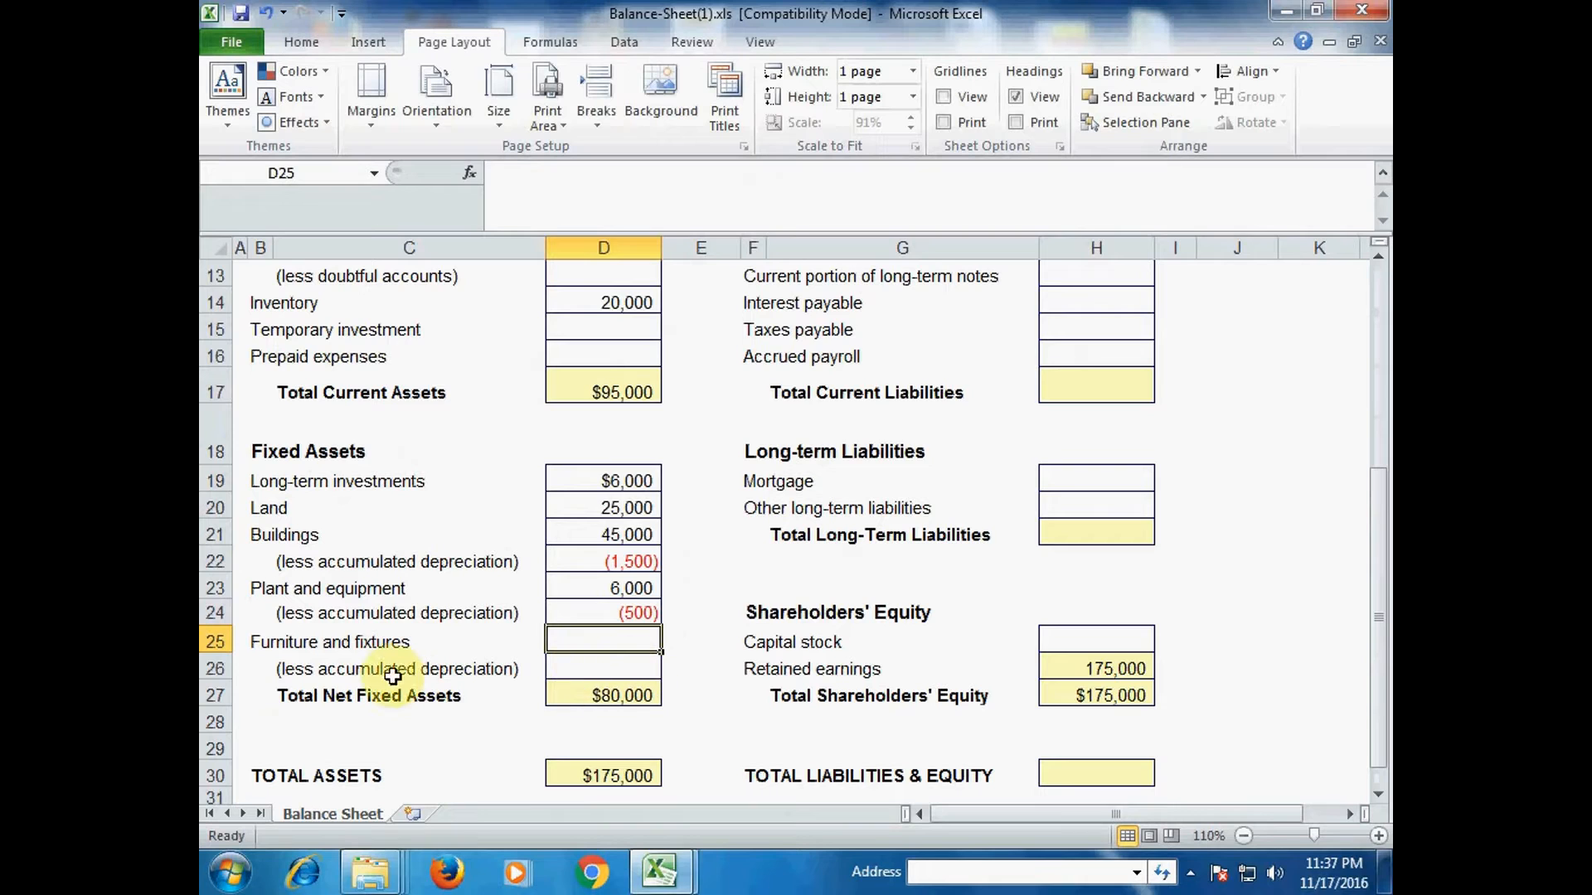
pyautogui.click(616, 671)
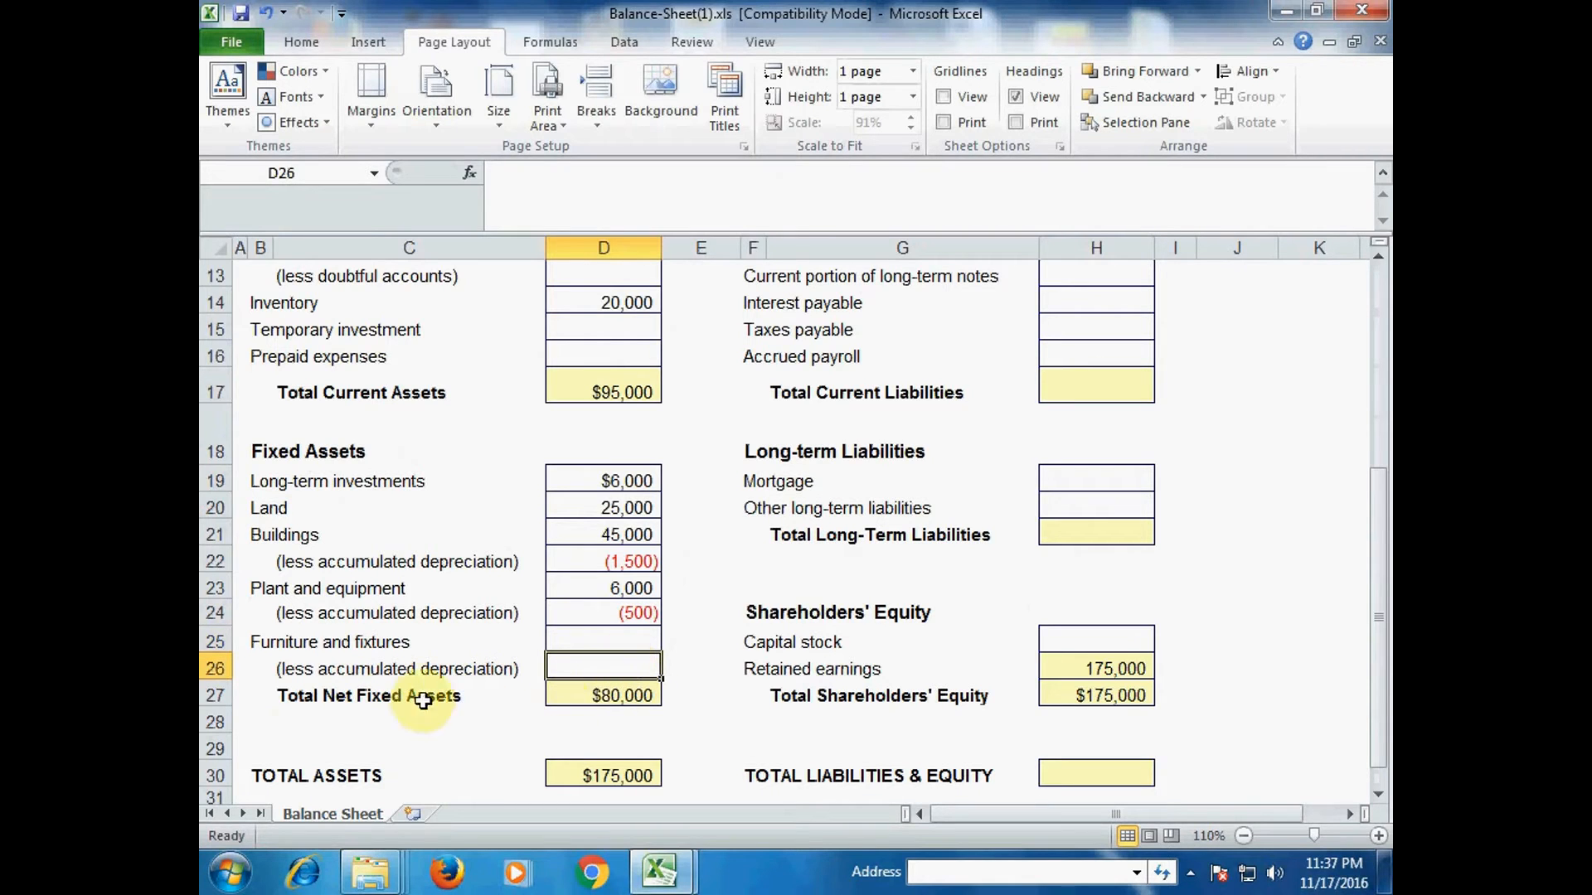
pyautogui.click(629, 695)
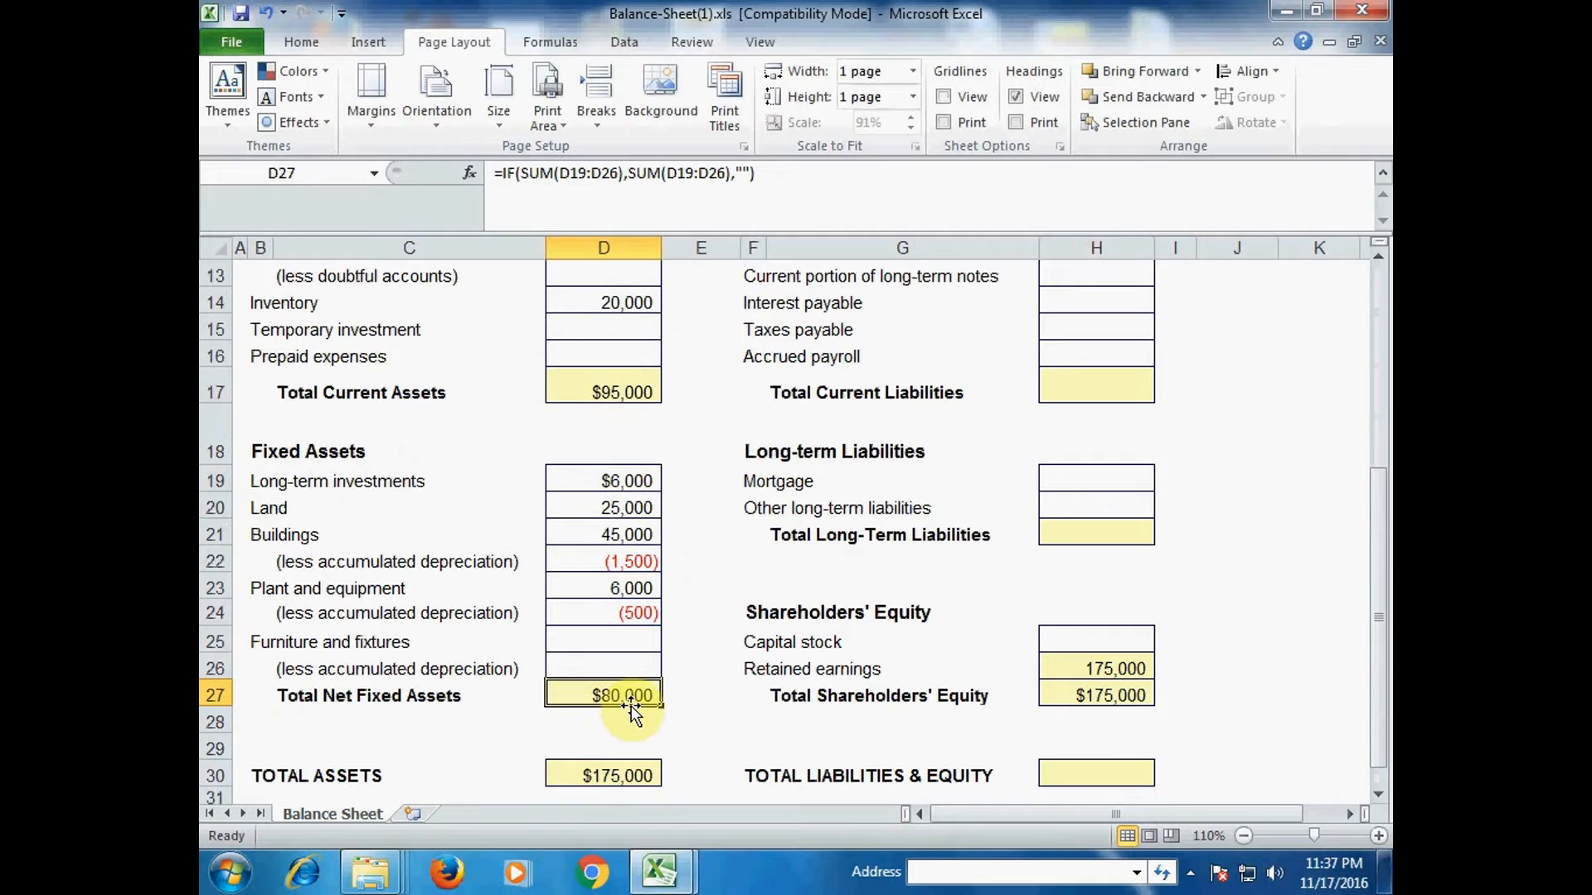
pyautogui.click(609, 775)
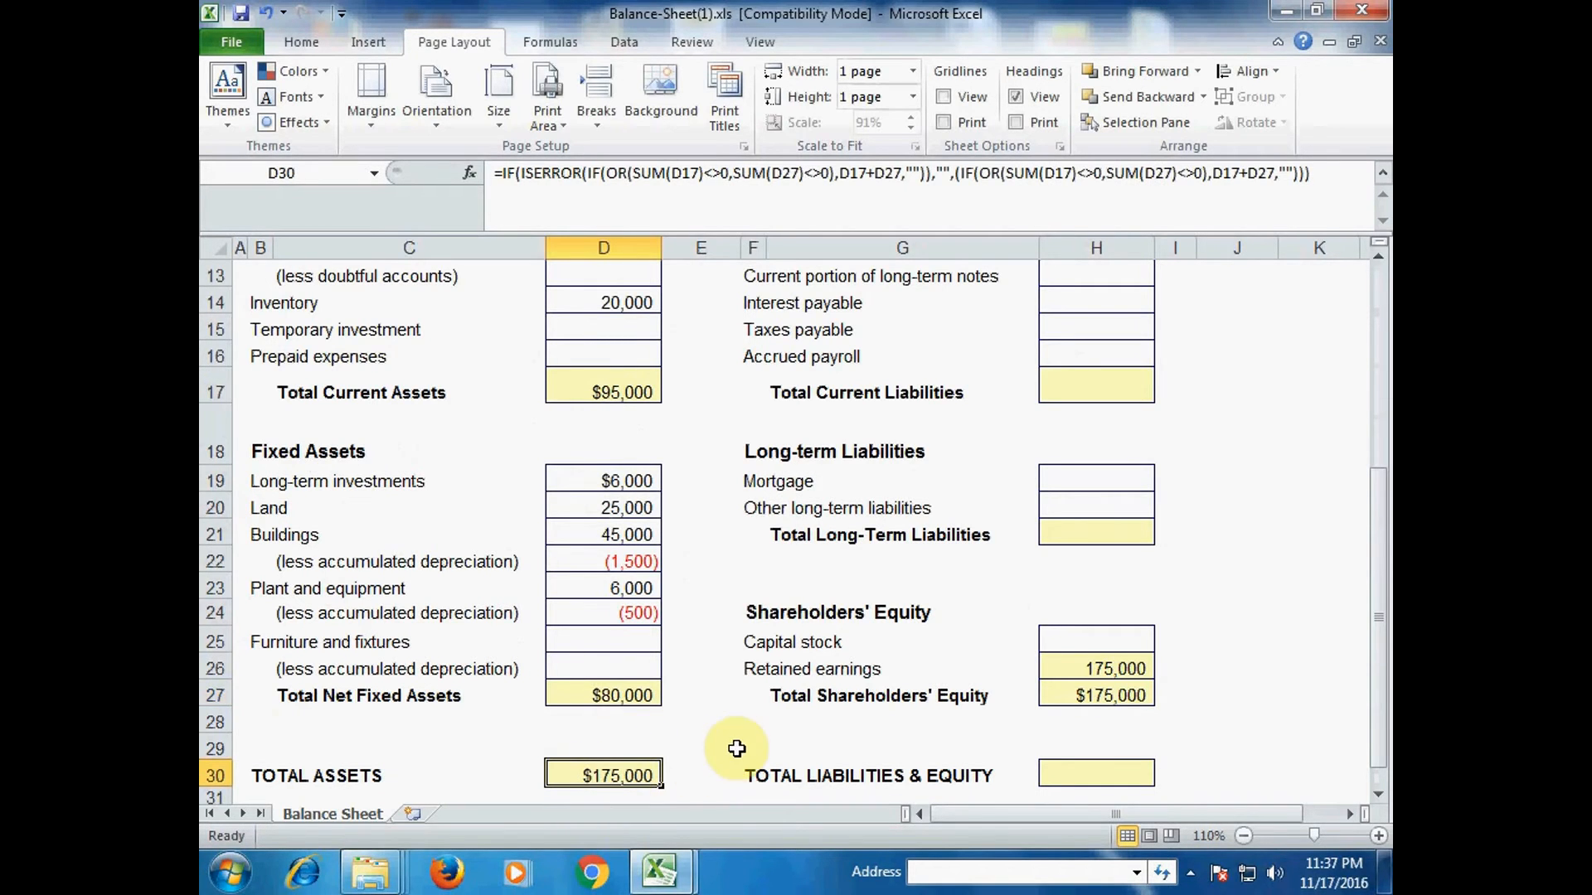
# Step: Enter 25,000 for Accounts payable under Current Liabilities
pyautogui.scroll(2, 862, 671)
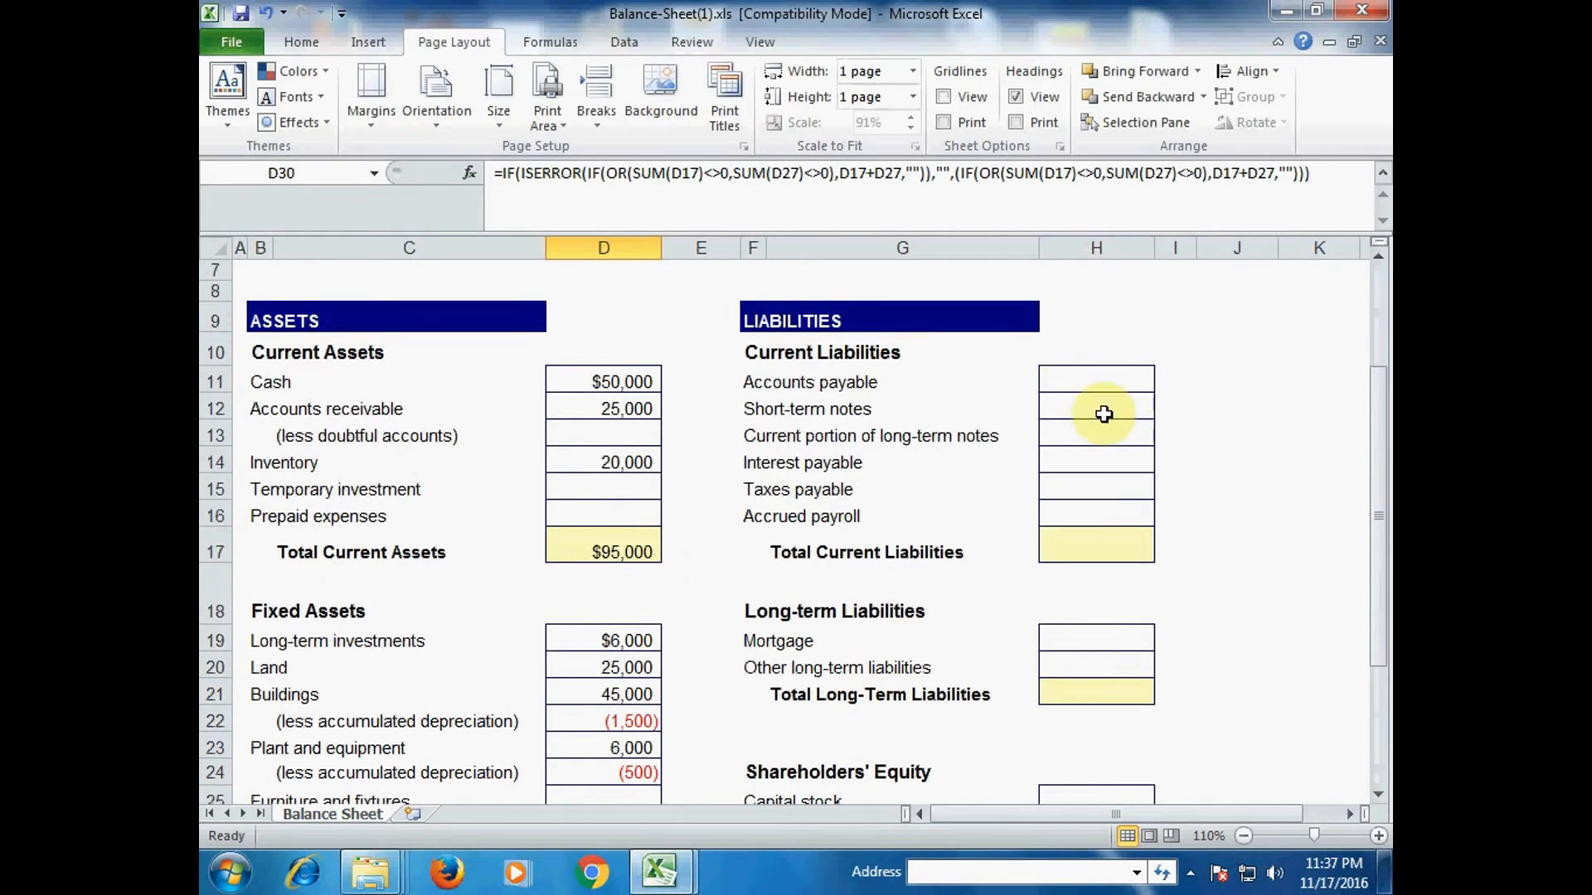
pyautogui.click(1072, 388)
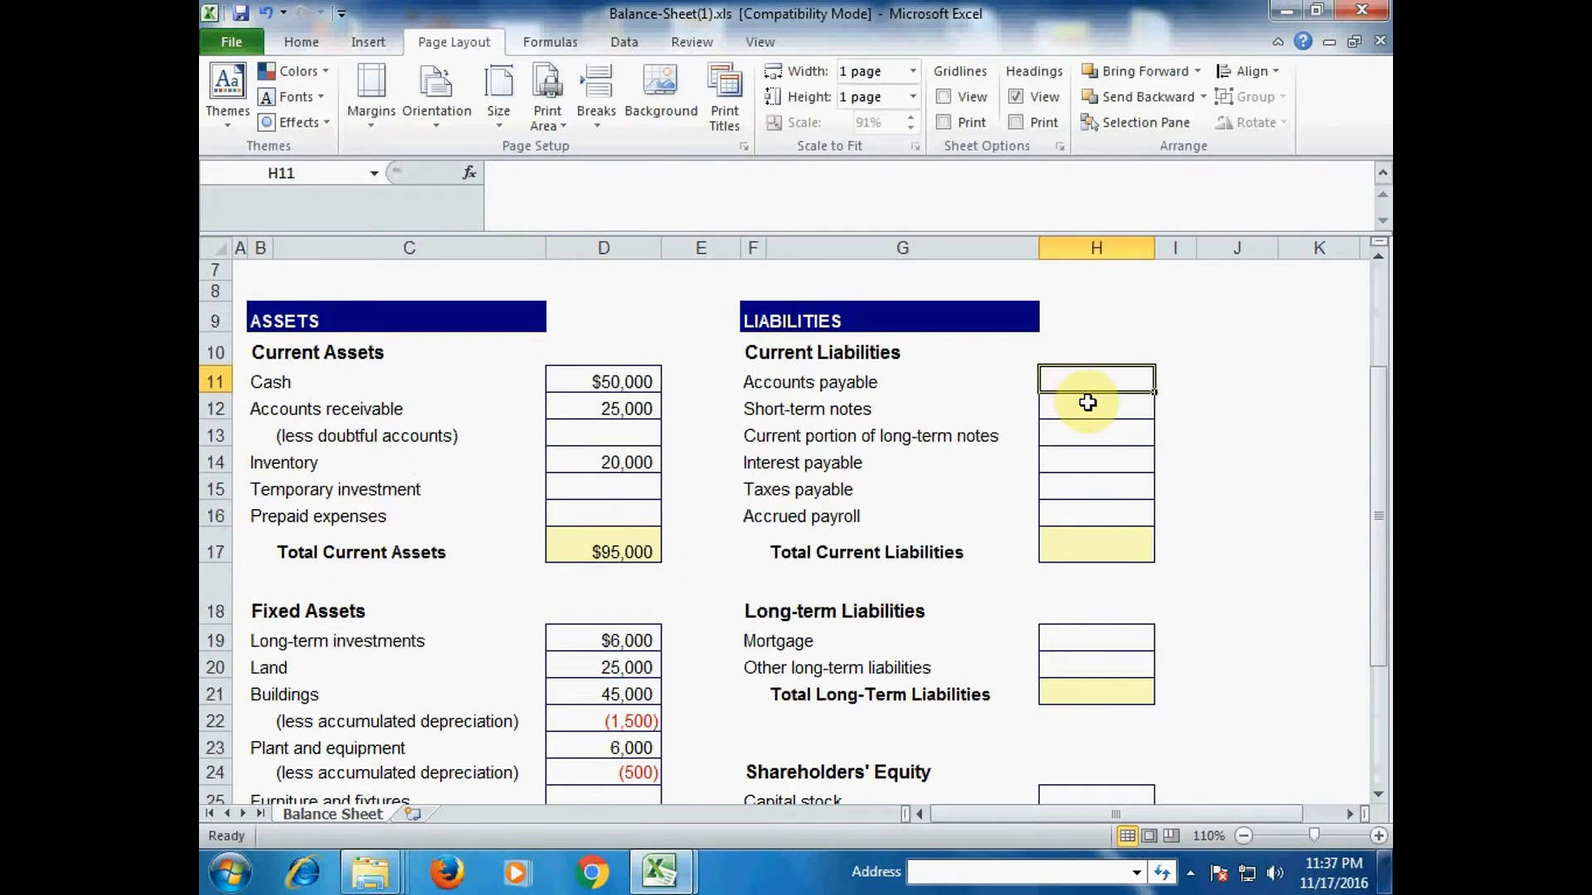
pyautogui.write('25000')
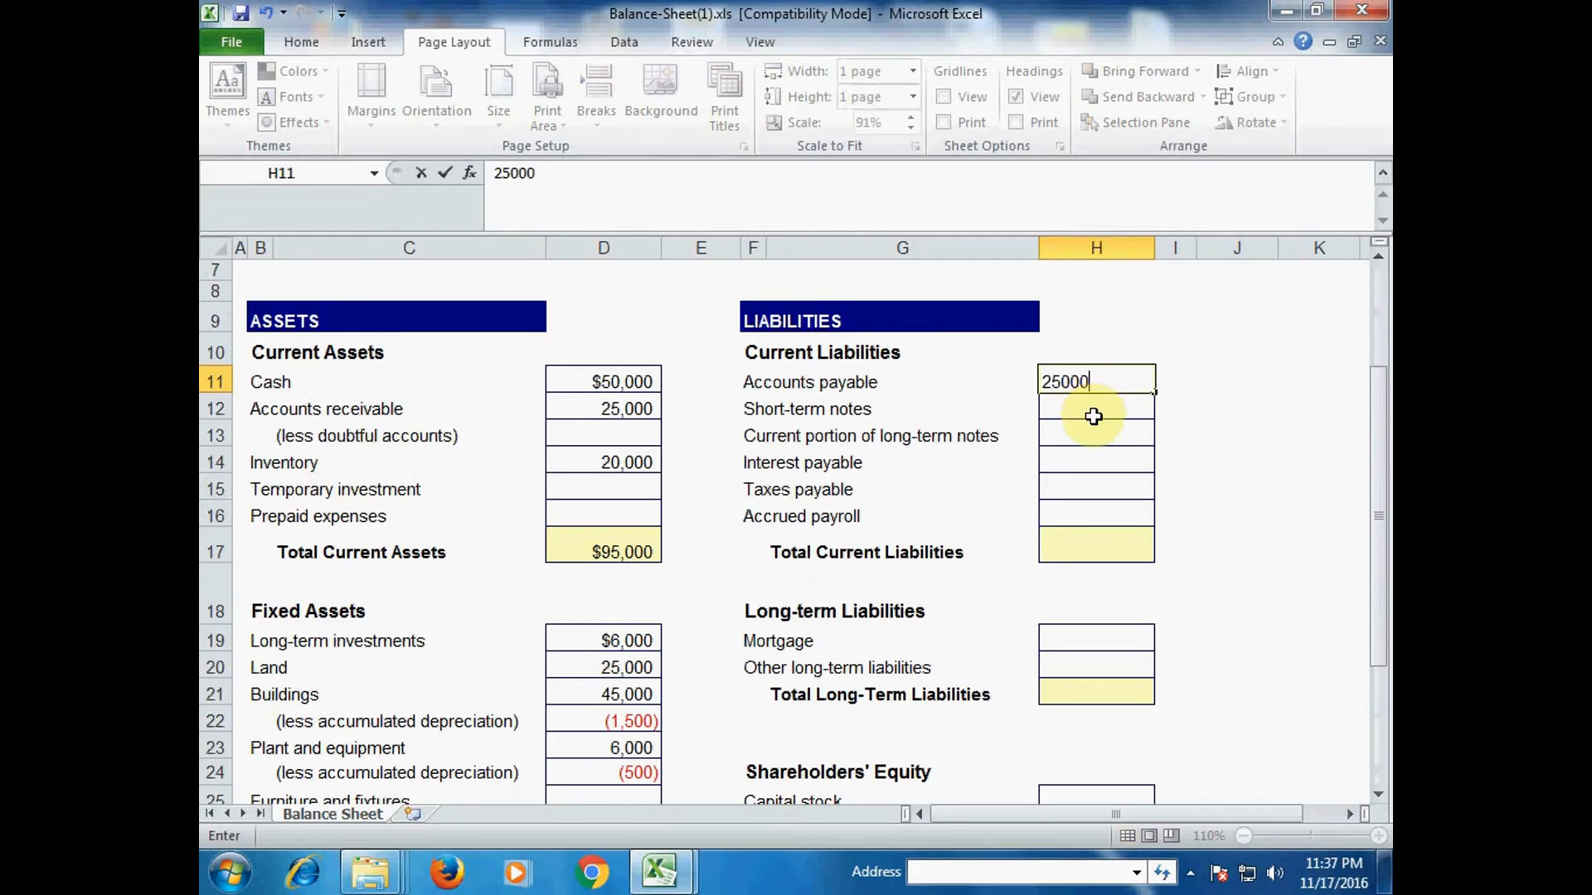
pyautogui.click(1096, 416)
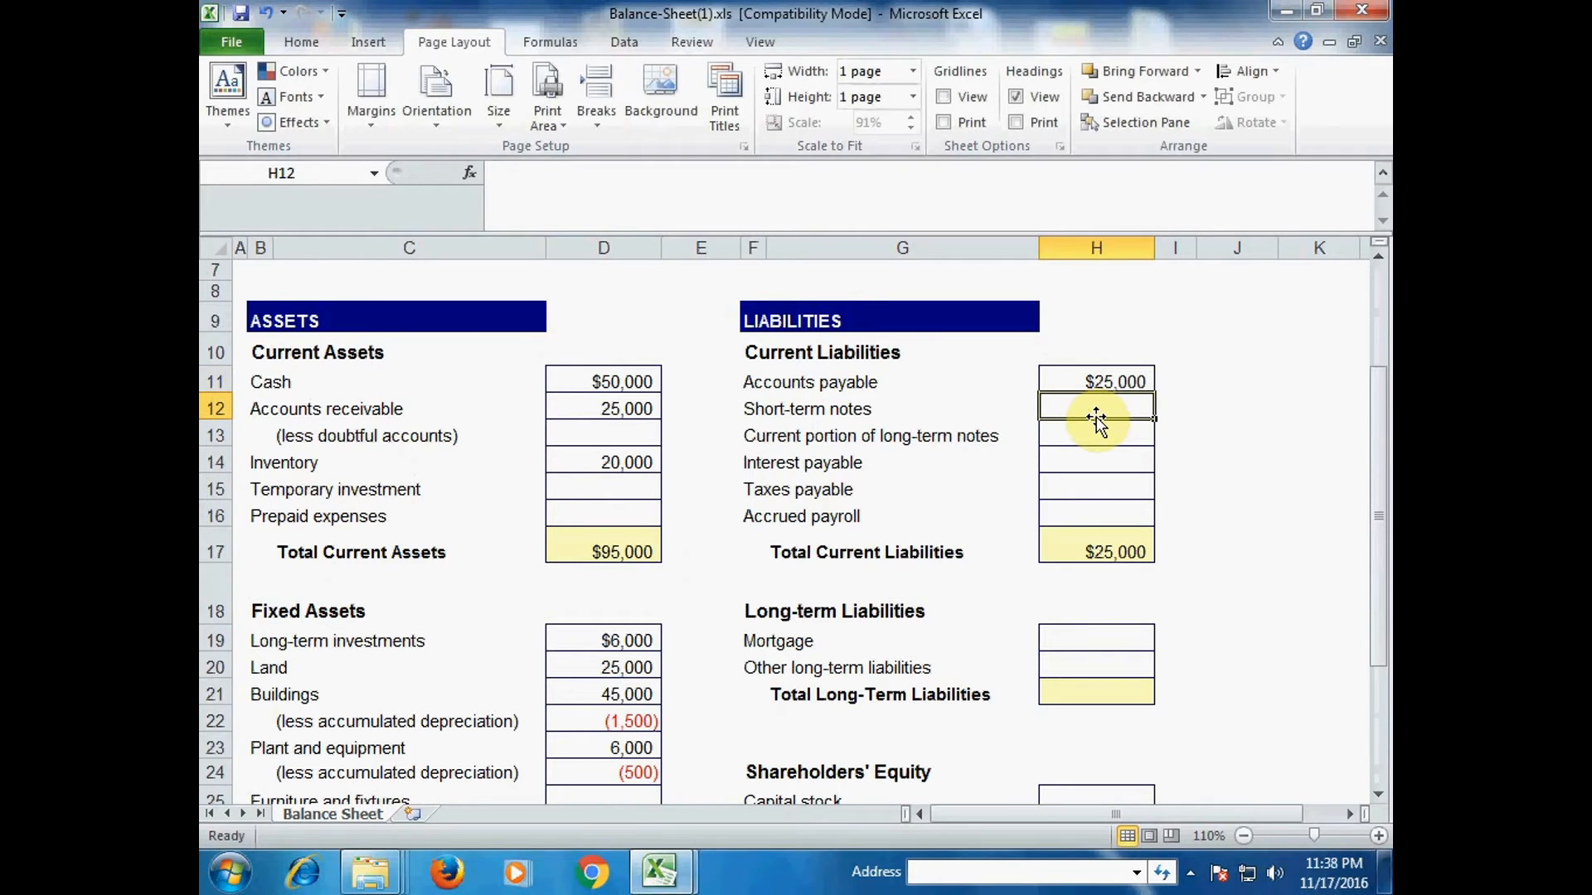
# Step: Enter 5,000 for Short-term notes under Current Liabilities
pyautogui.write('5,000')
pyautogui.click(1112, 459)
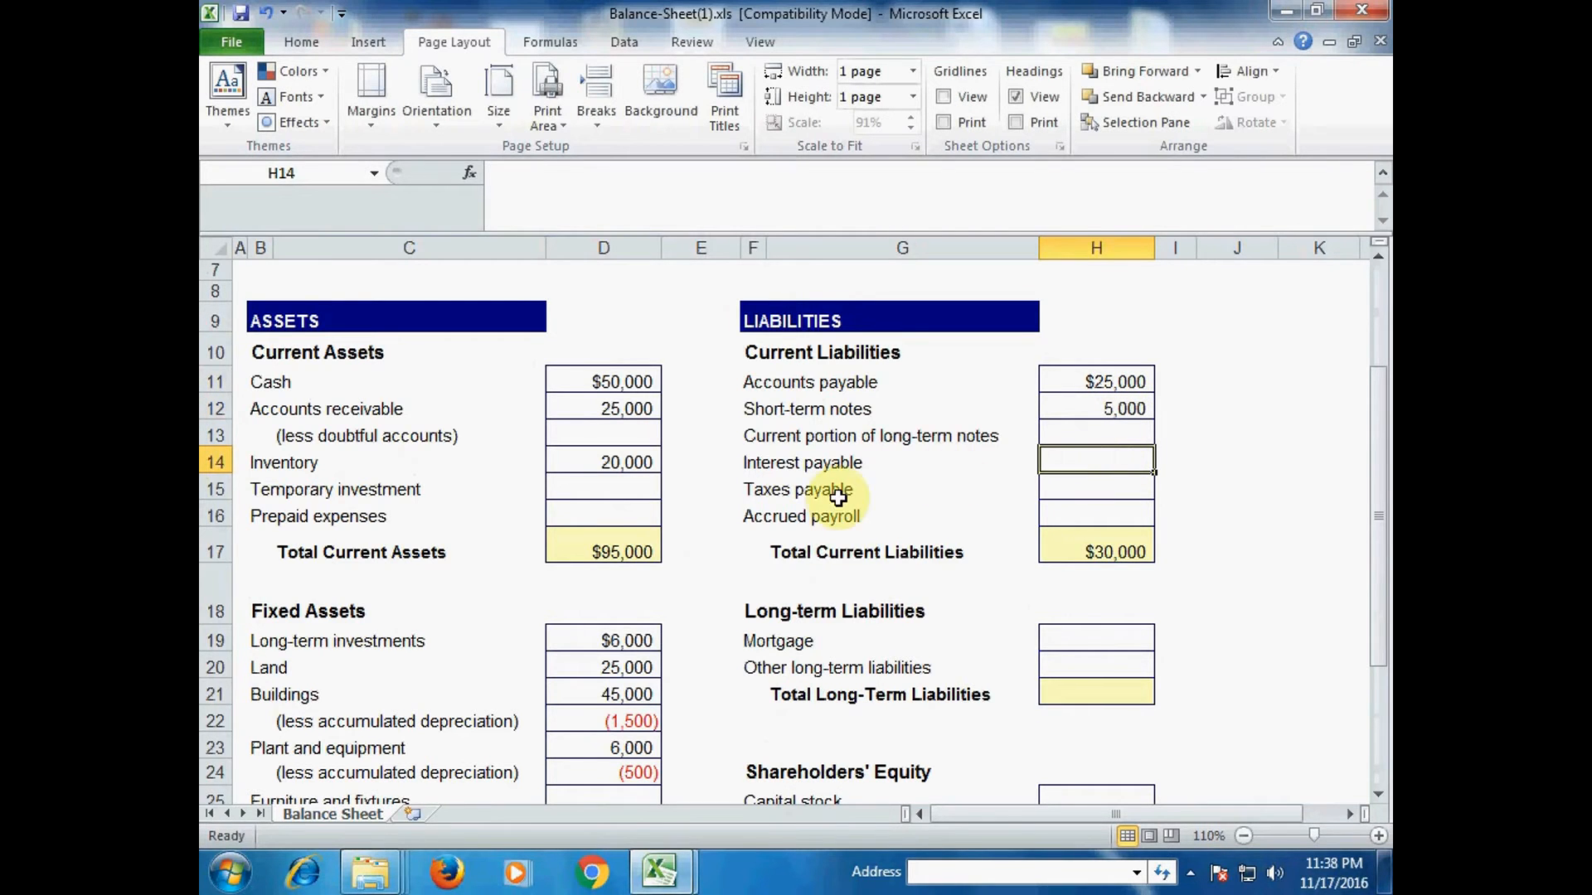
# Step: Check the formulas behind Total Current Assets, Total Net Fixed Assets and Total Current Liabilities
pyautogui.scroll(2, 839, 495)
pyautogui.scroll(-4, 838, 495)
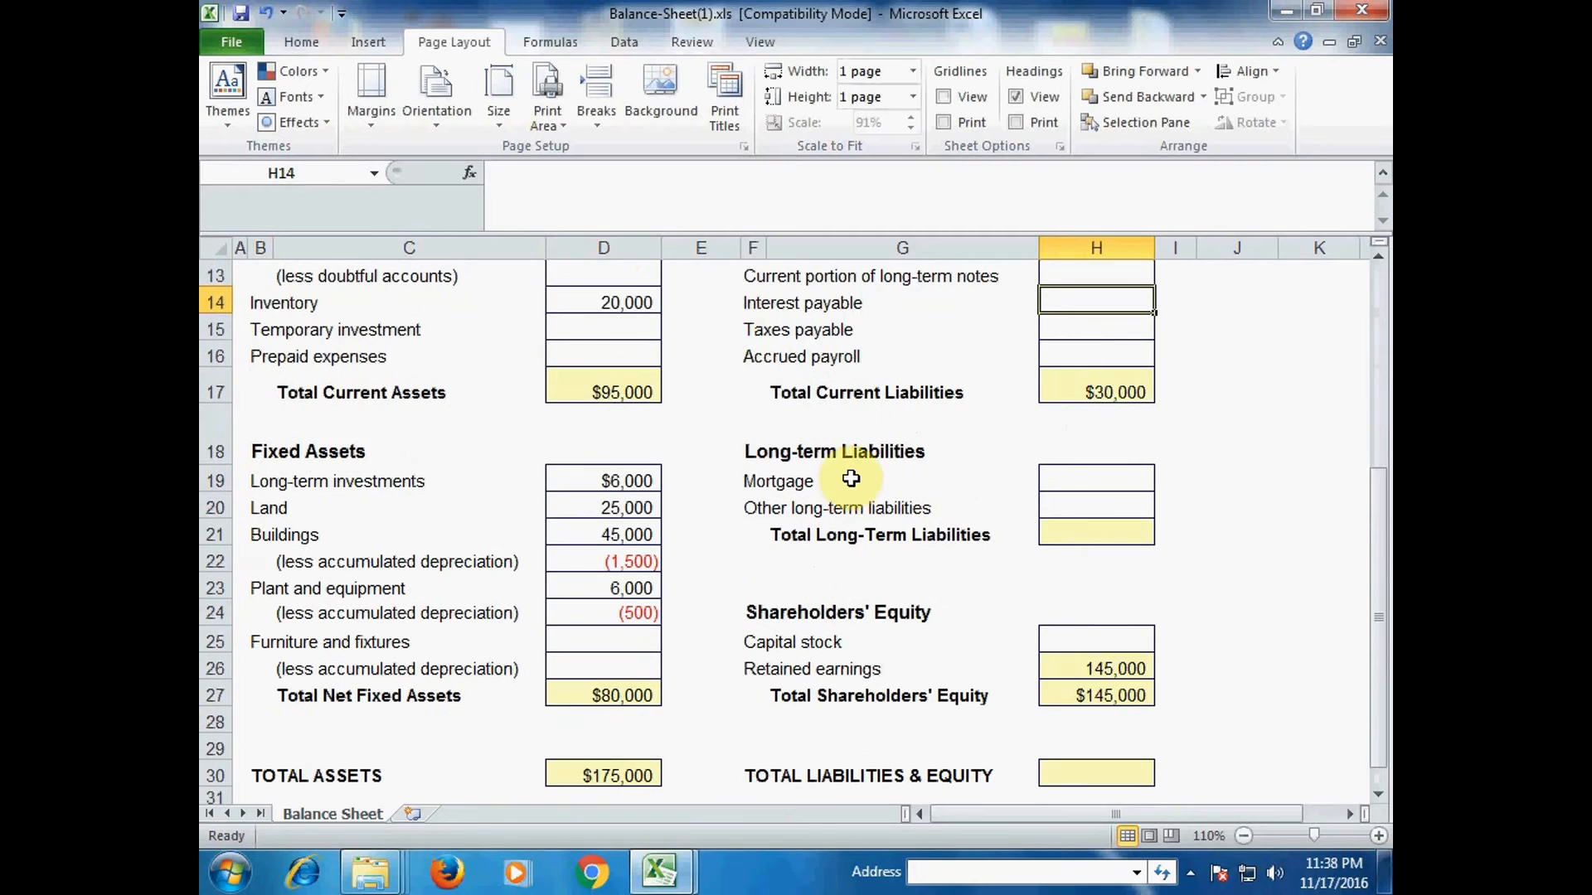
pyautogui.scroll(2, 602, 315)
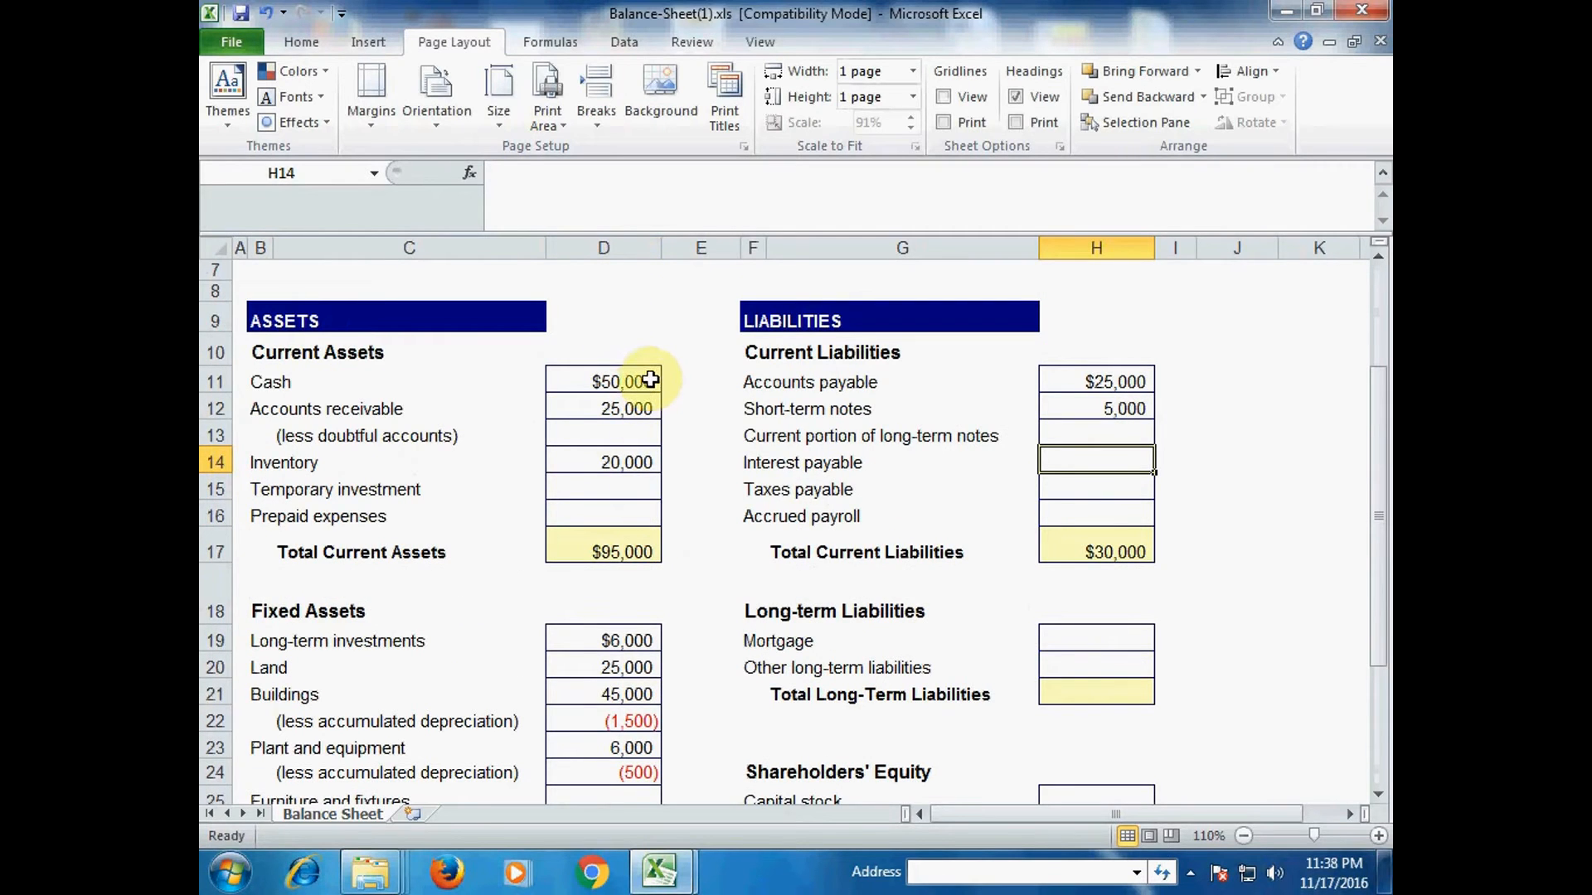
pyautogui.click(617, 551)
pyautogui.scroll(-2, 623, 550)
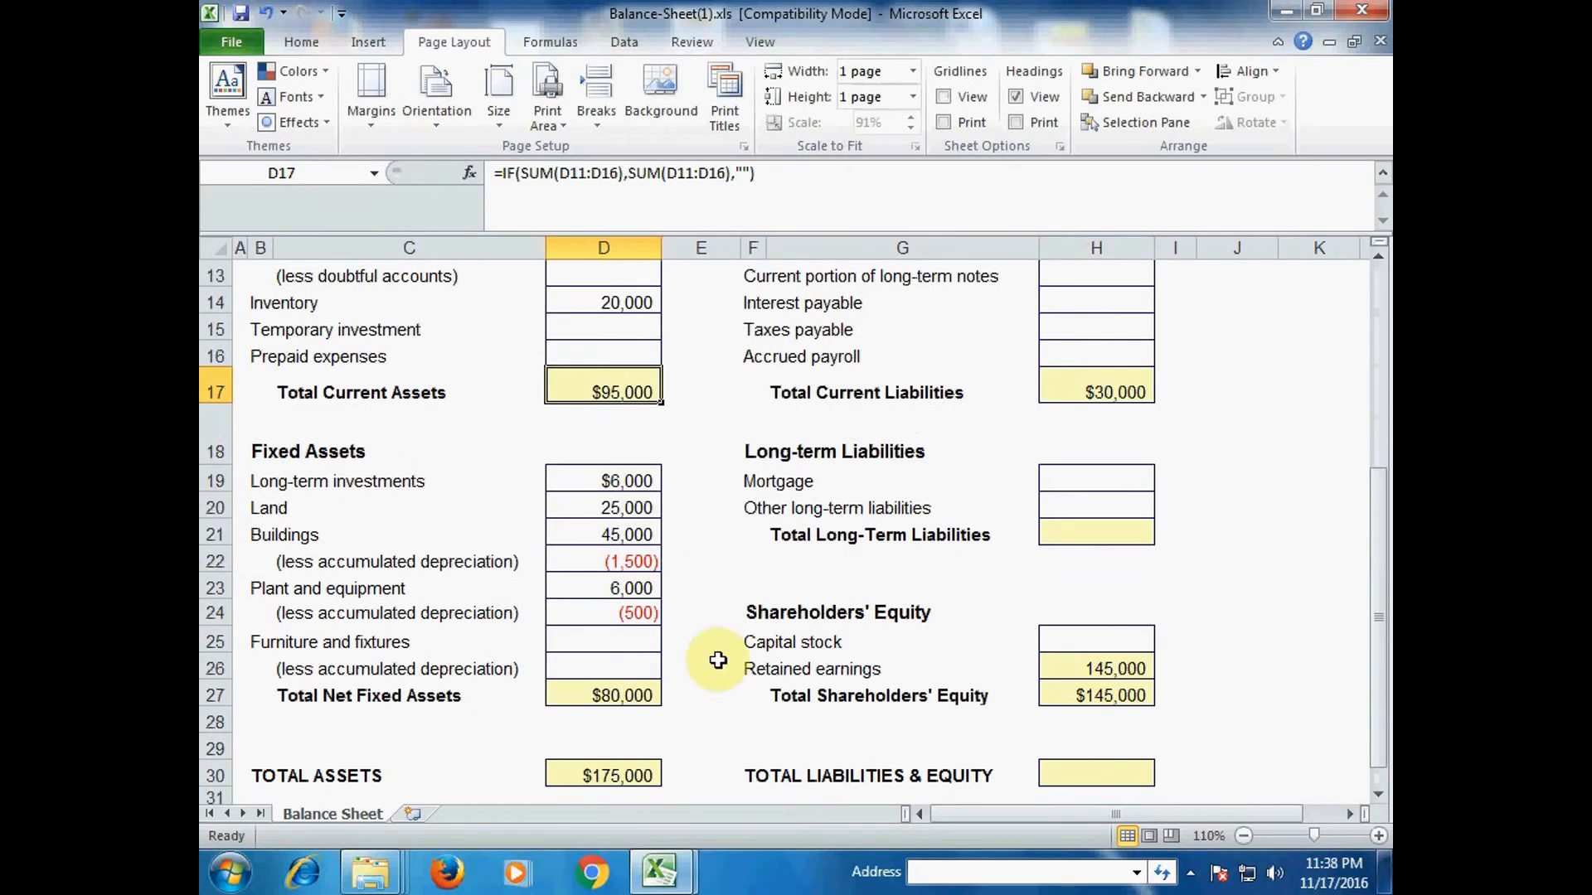
pyautogui.click(625, 698)
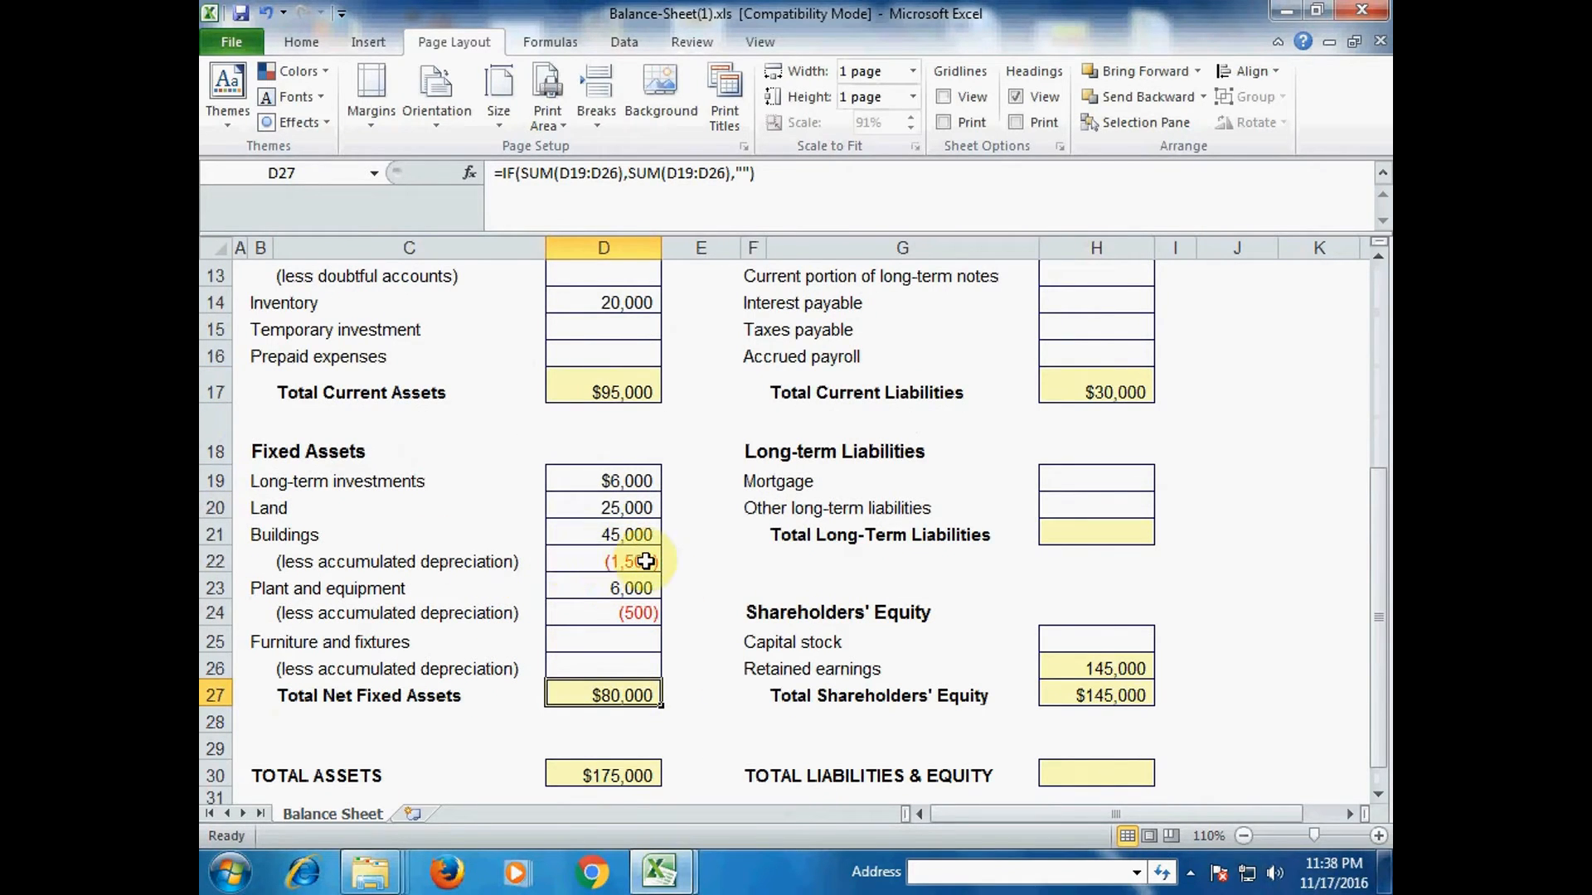
pyautogui.scroll(2, 931, 515)
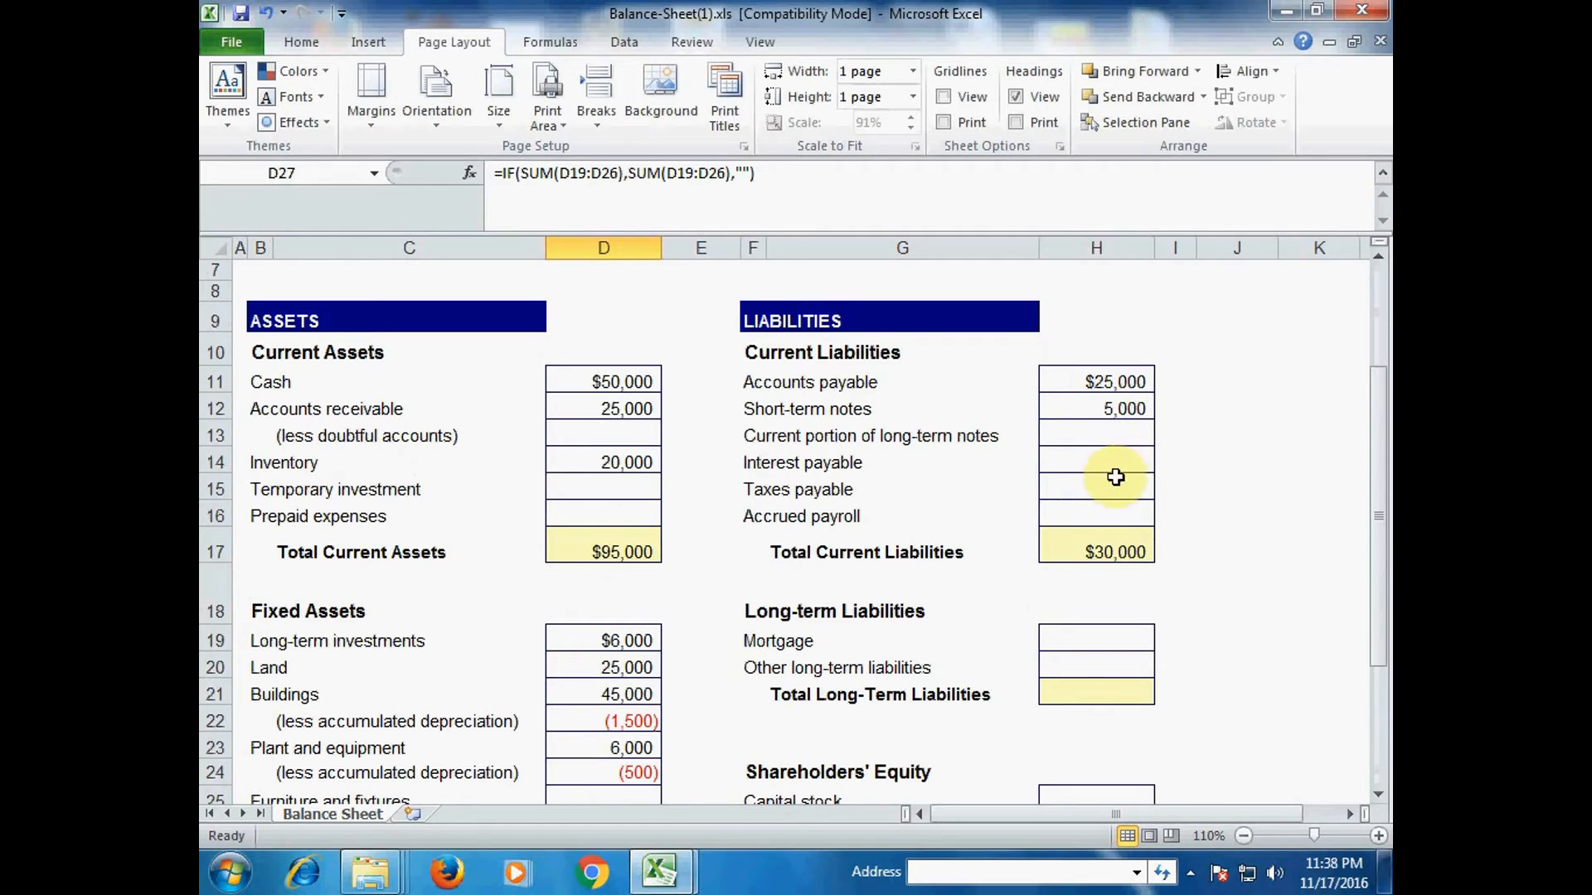
pyautogui.scroll(-1, 1110, 499)
pyautogui.click(1143, 480)
# Step: Enter 25,000 for Mortgage under Long-term Liabilities
pyautogui.scroll(-2, 1194, 473)
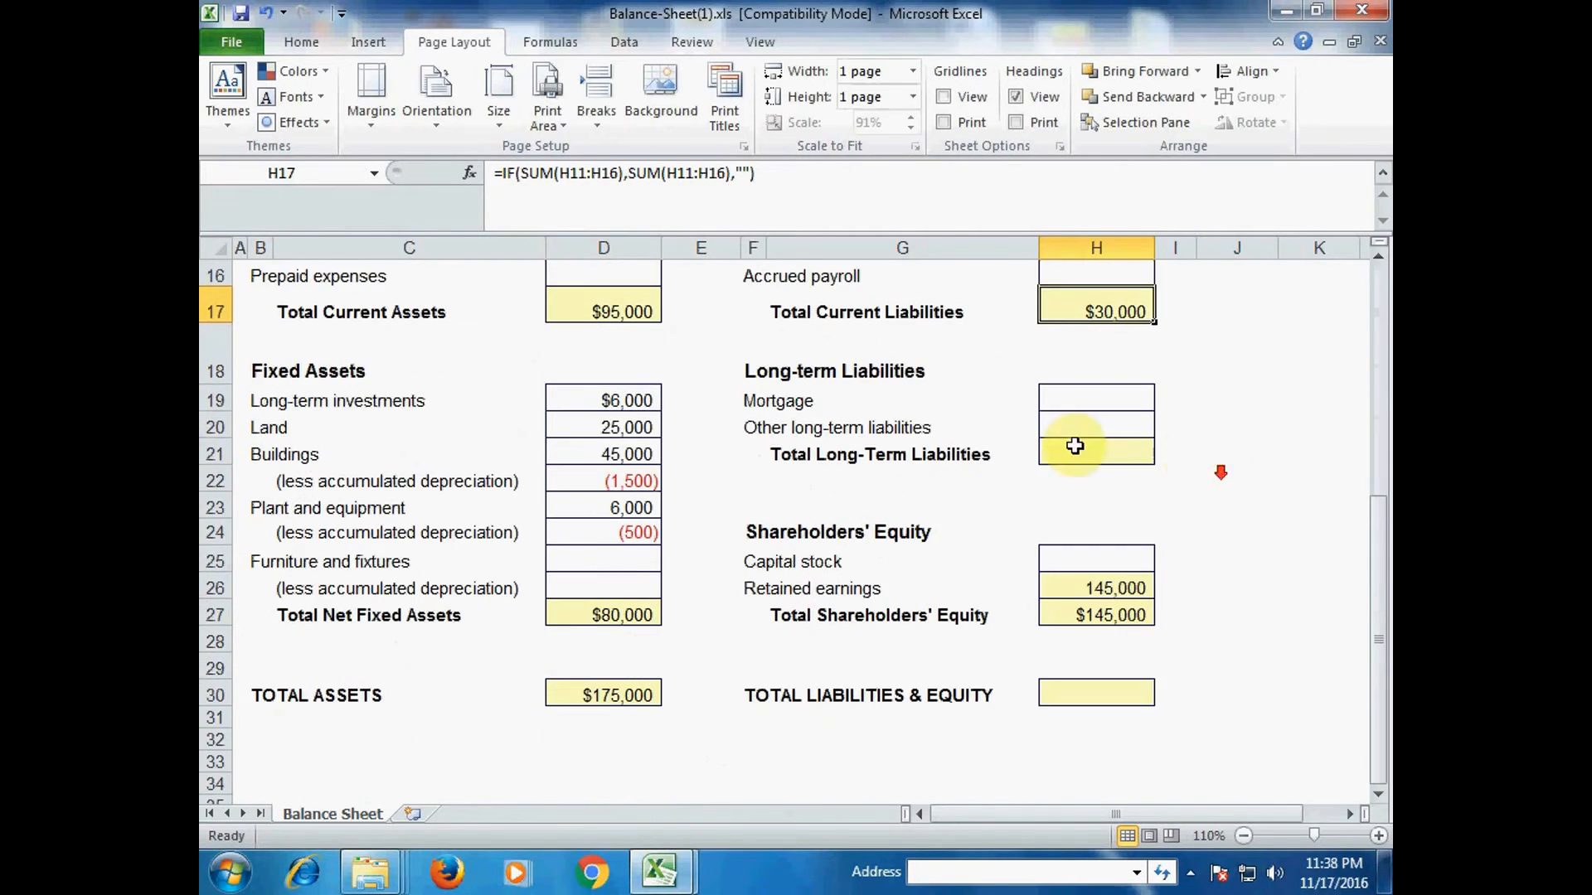
pyautogui.click(1109, 403)
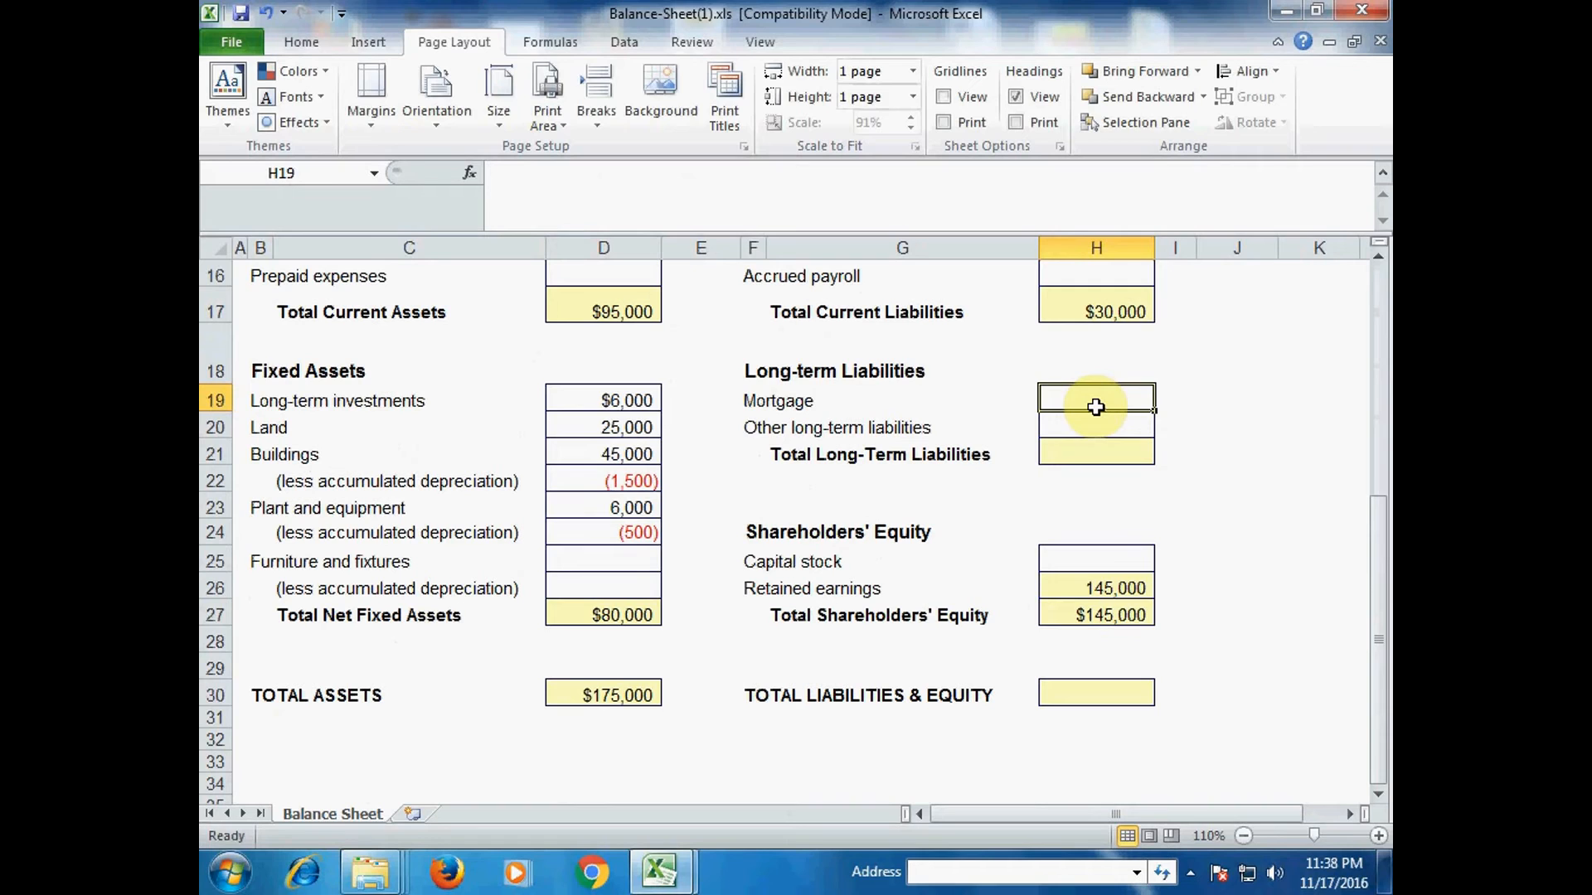
pyautogui.write('25,000')
pyautogui.click(1106, 431)
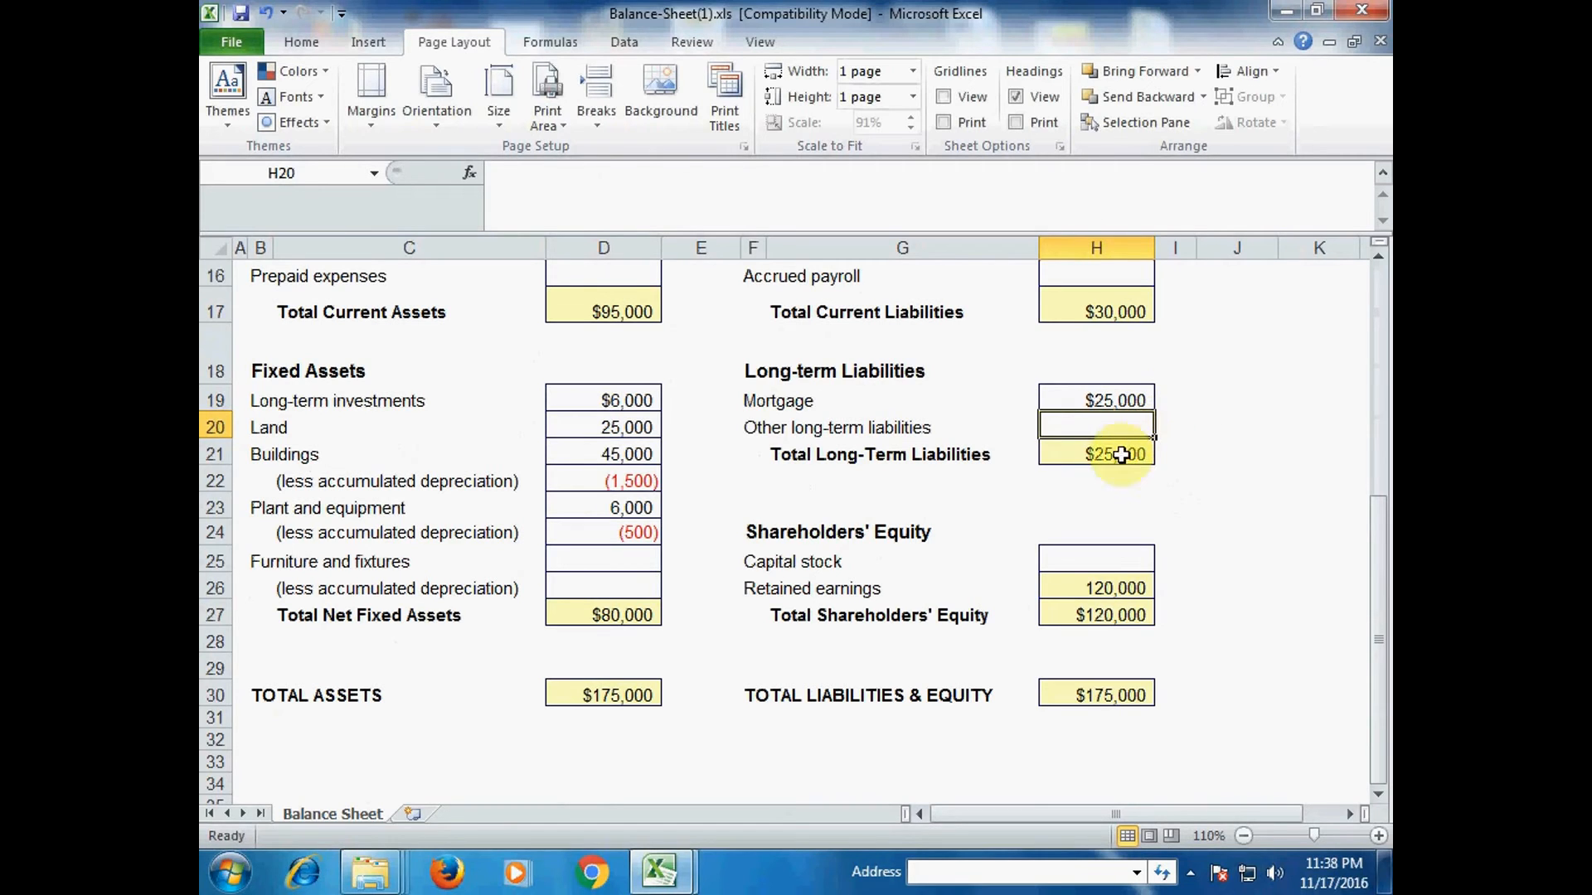
# Step: Inspect the Total Long-Term Liabilities formula and the formula that calculates Retained earnings under Shareholders' Equity
pyautogui.click(1119, 452)
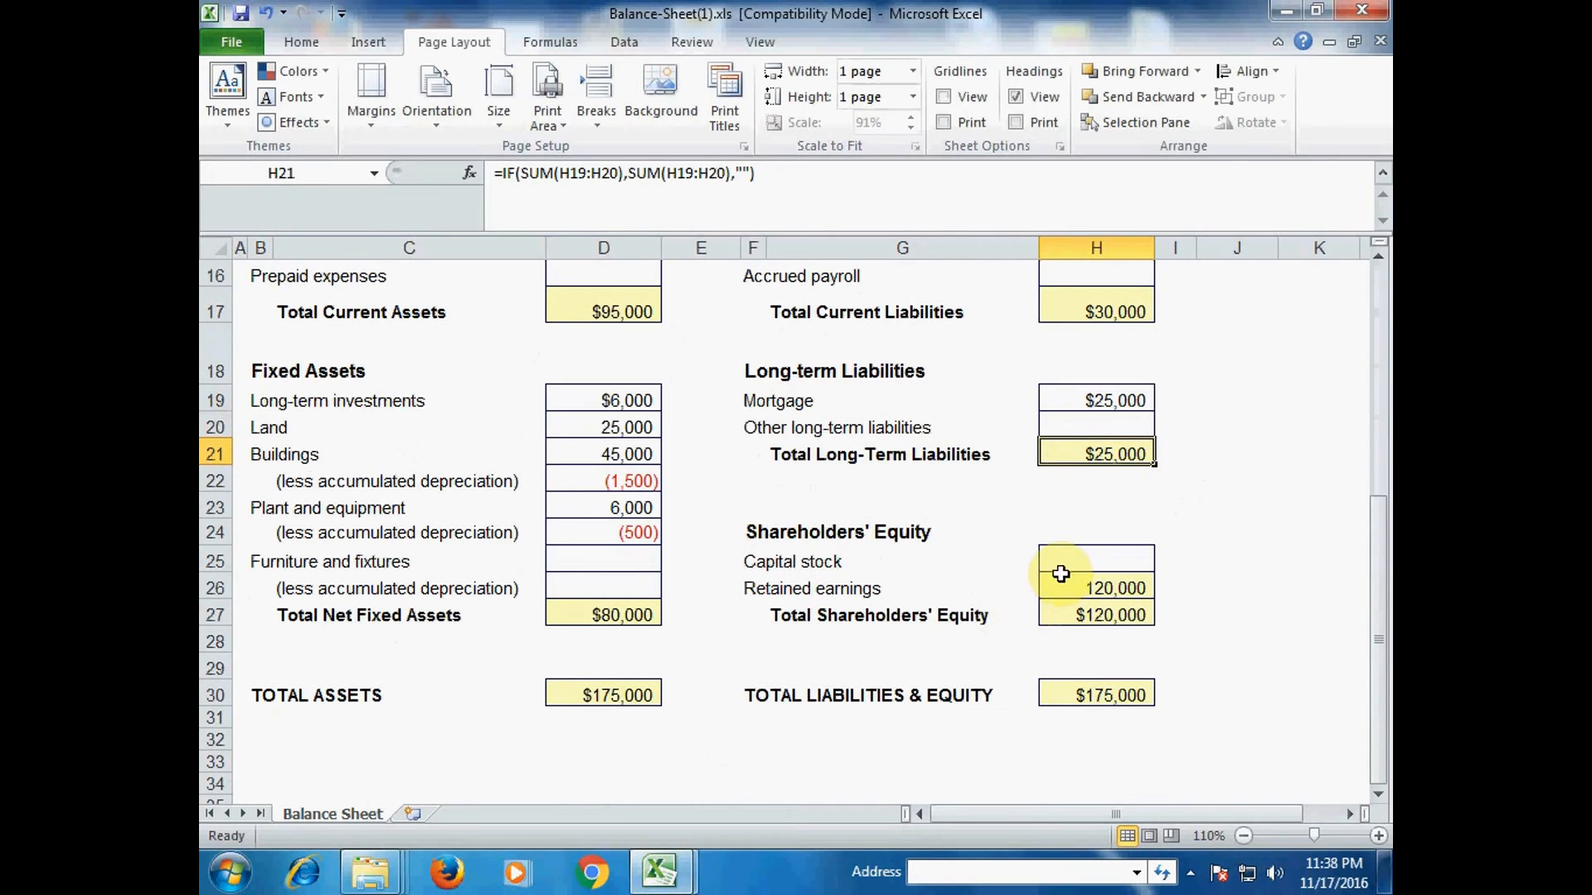
pyautogui.click(1143, 586)
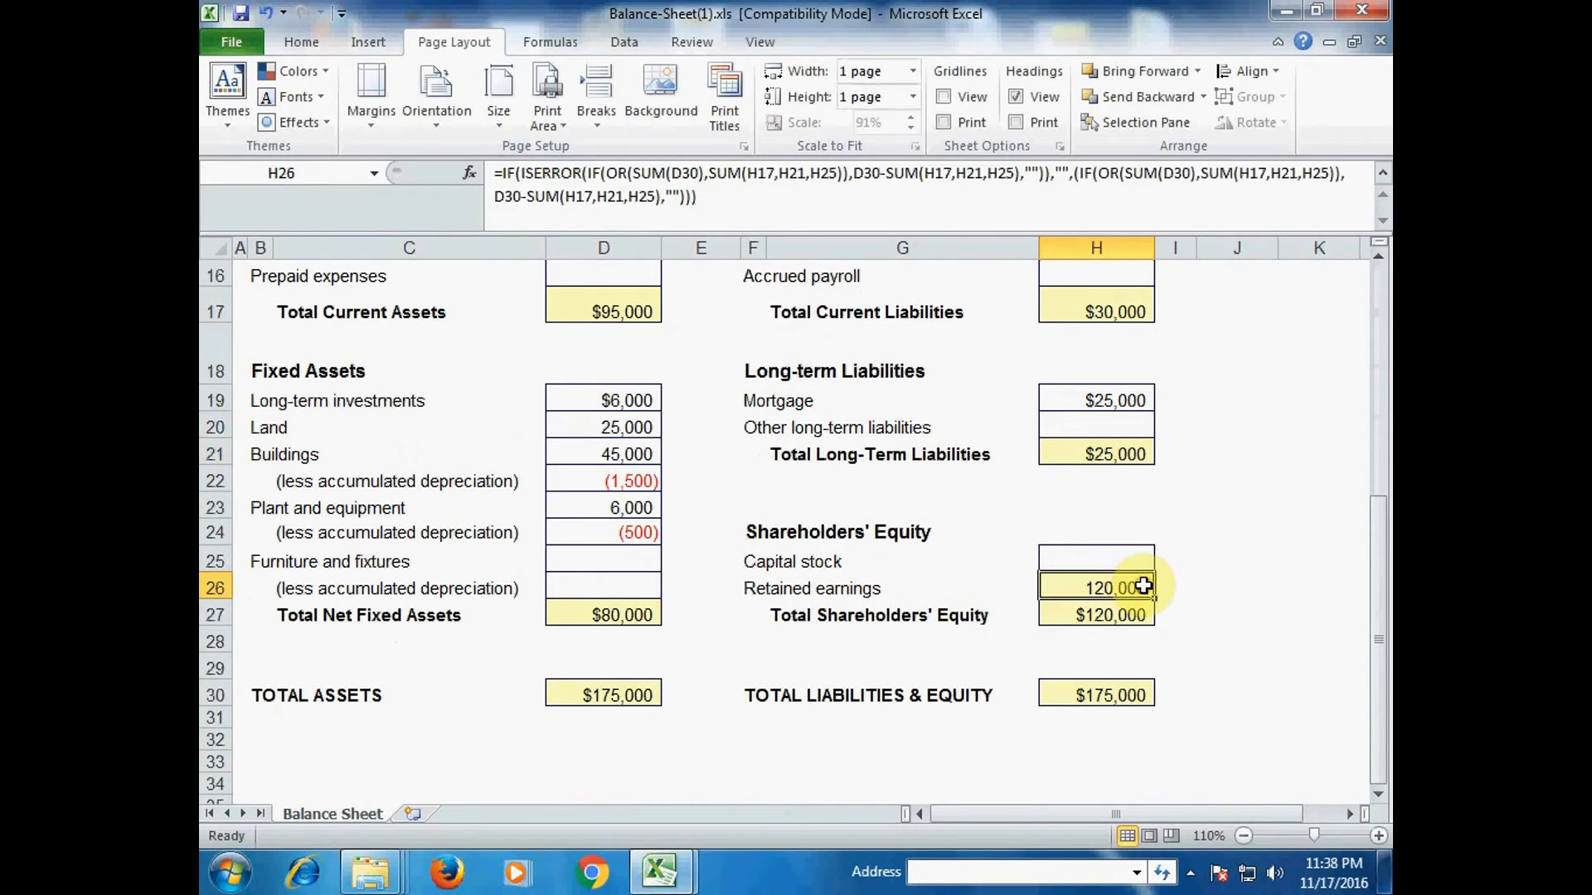
pyautogui.click(887, 597)
pyautogui.scroll(1, 896, 597)
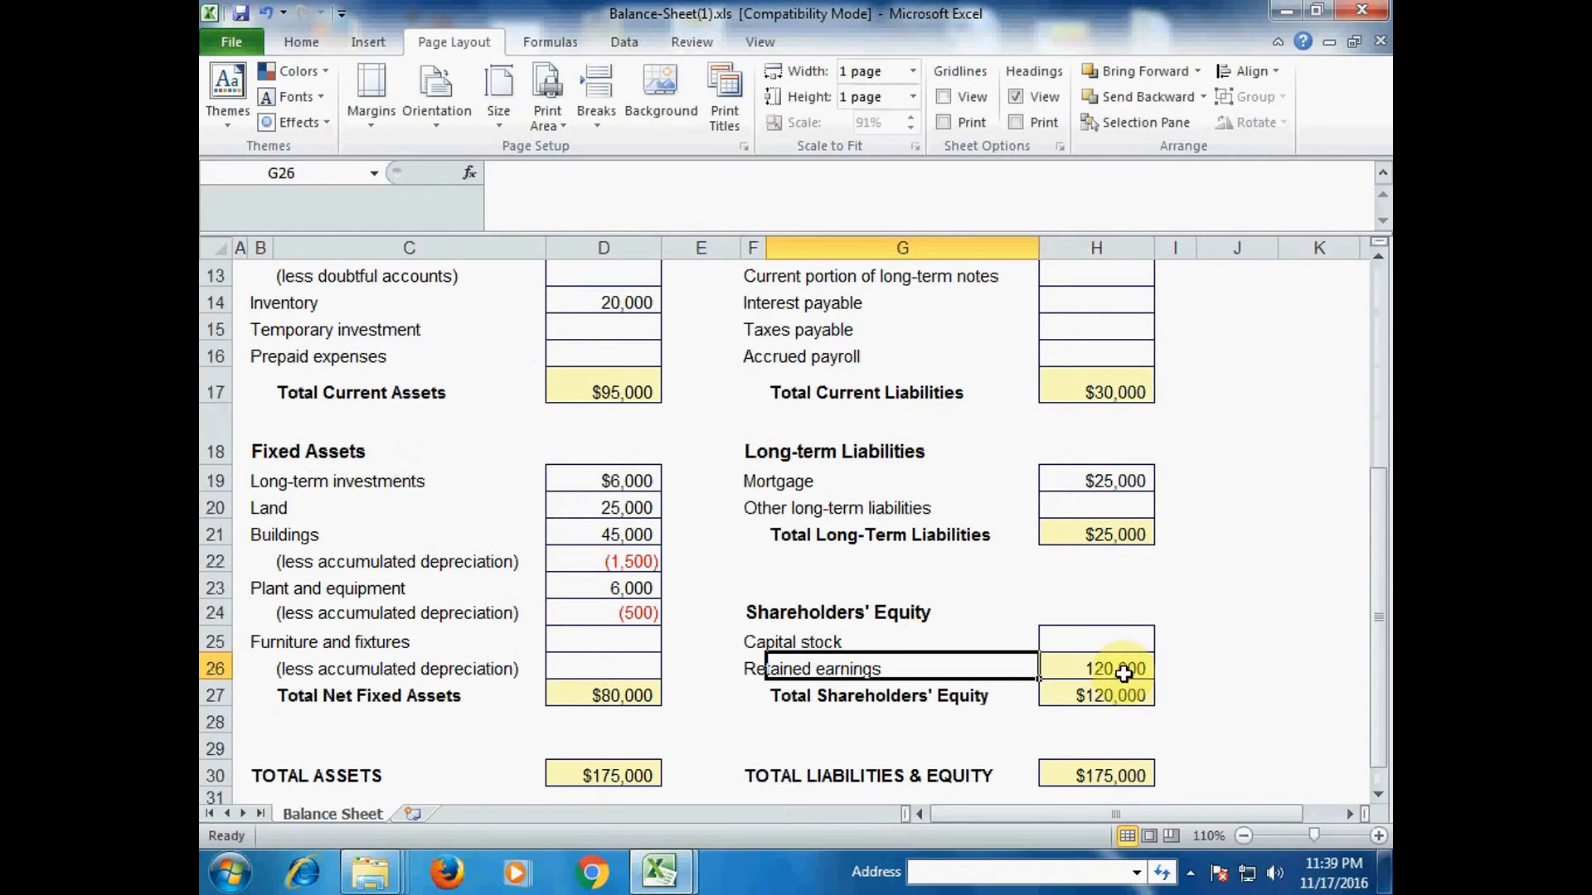
pyautogui.moveTo(1126, 683); pyautogui.dragTo(1126, 677)
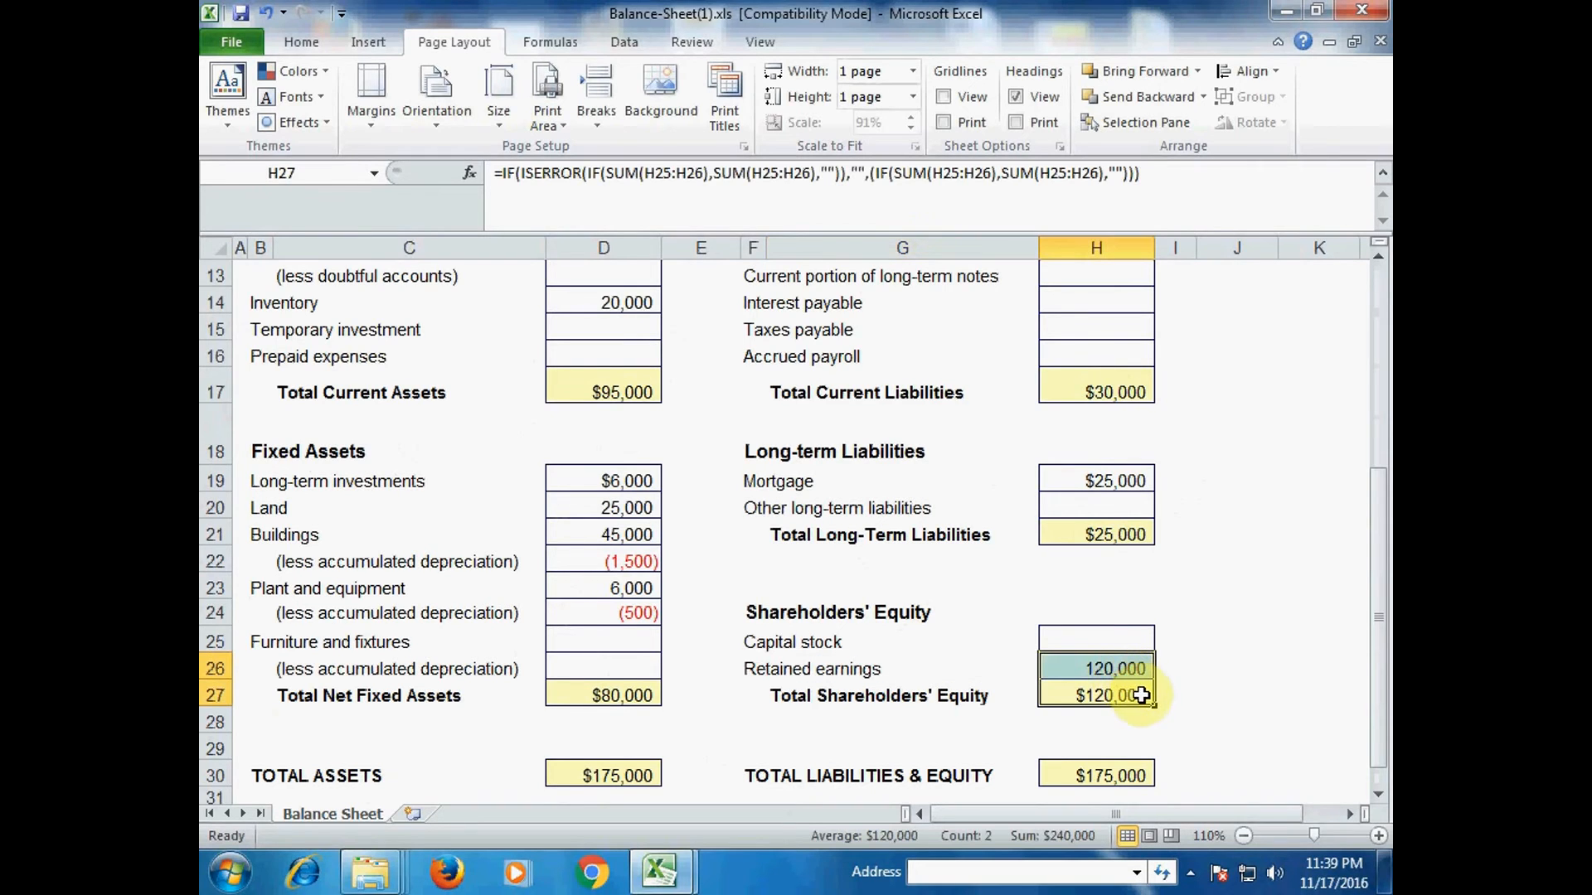
pyautogui.click(1102, 672)
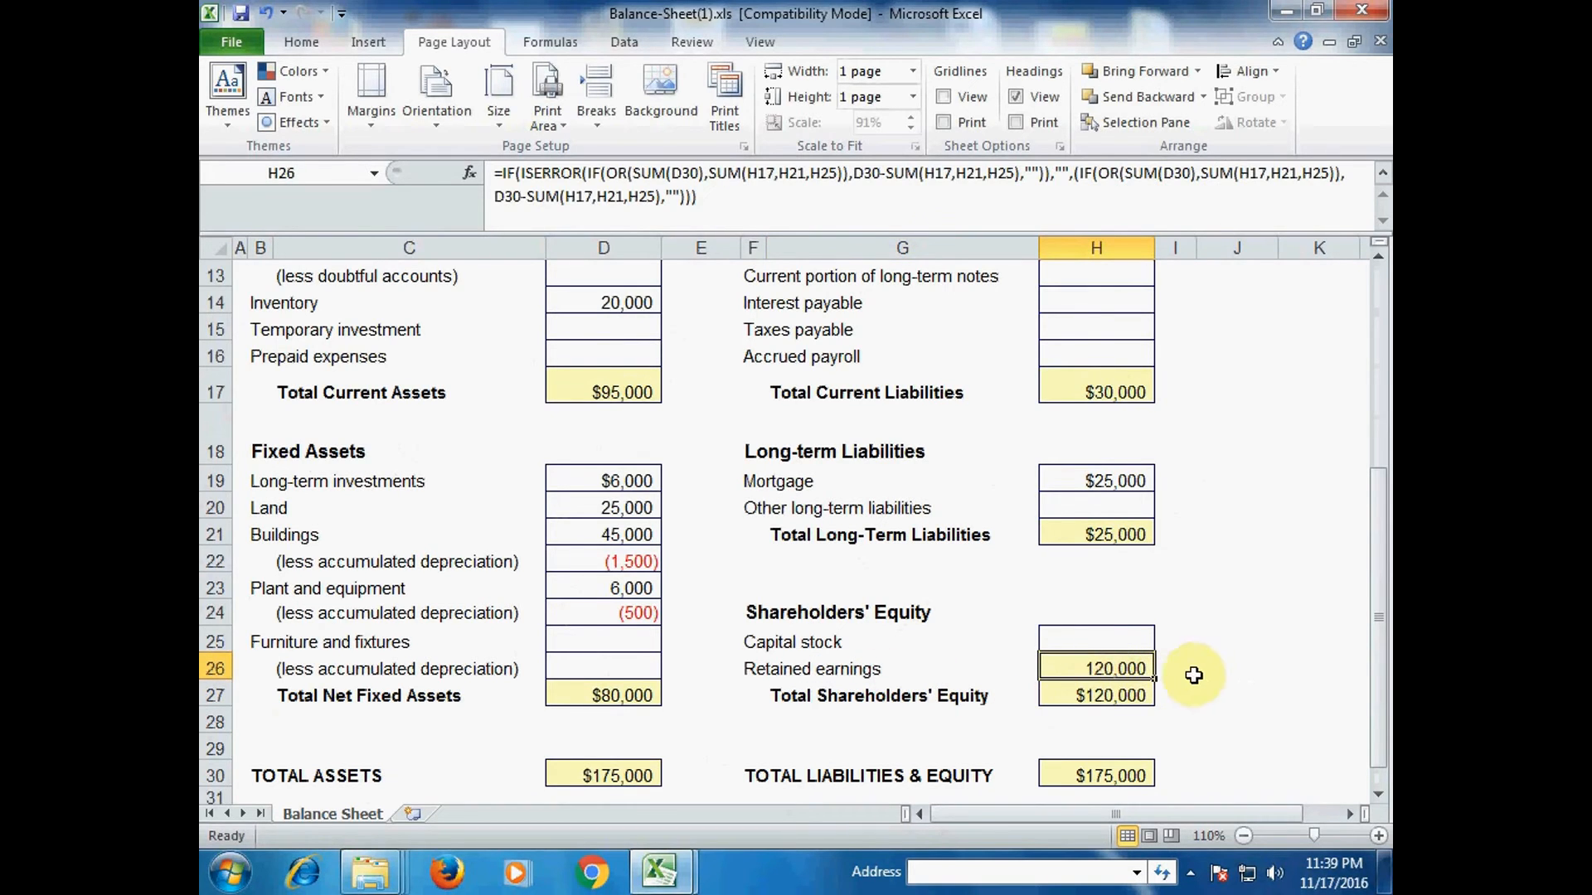
# Step: Enter 50000 for Capital stock under Shareholders' Equity
pyautogui.click(1099, 648)
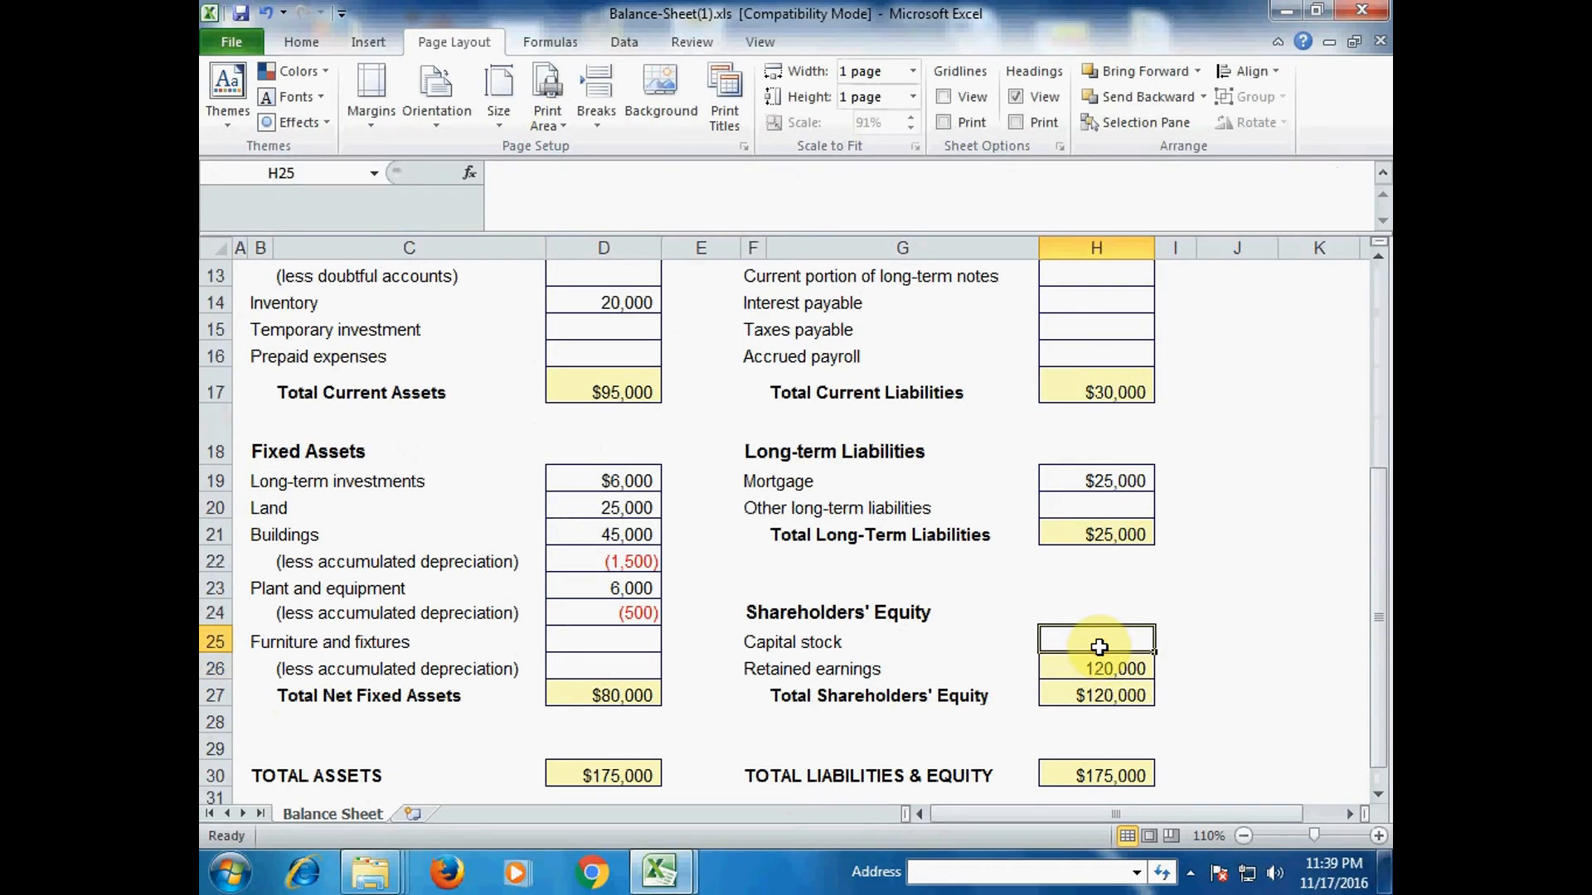
pyautogui.write('50000')
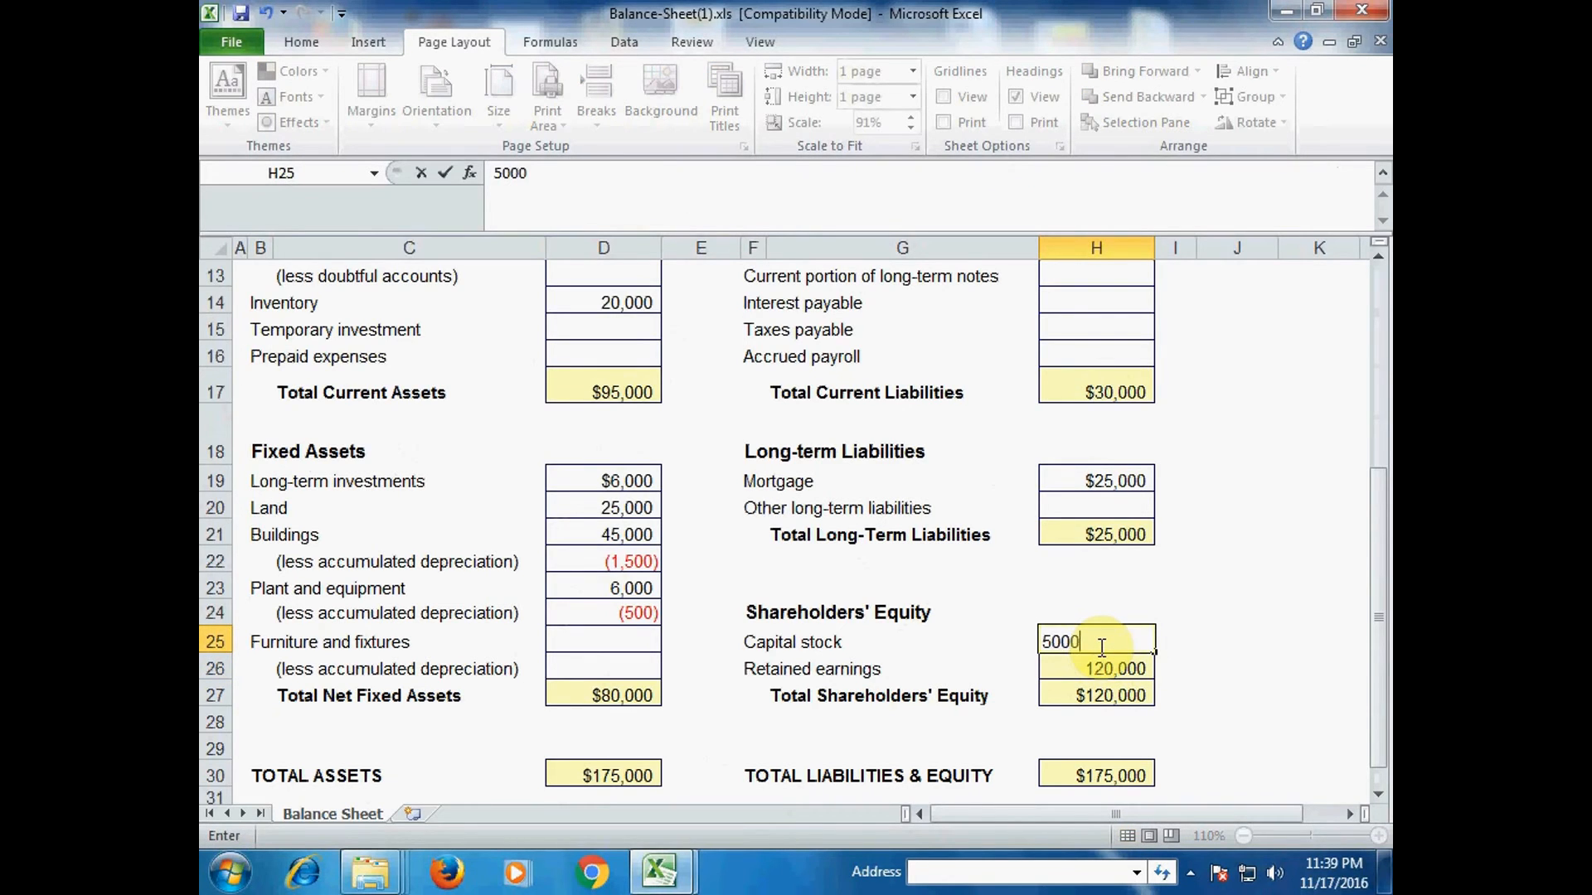
pyautogui.click(1091, 695)
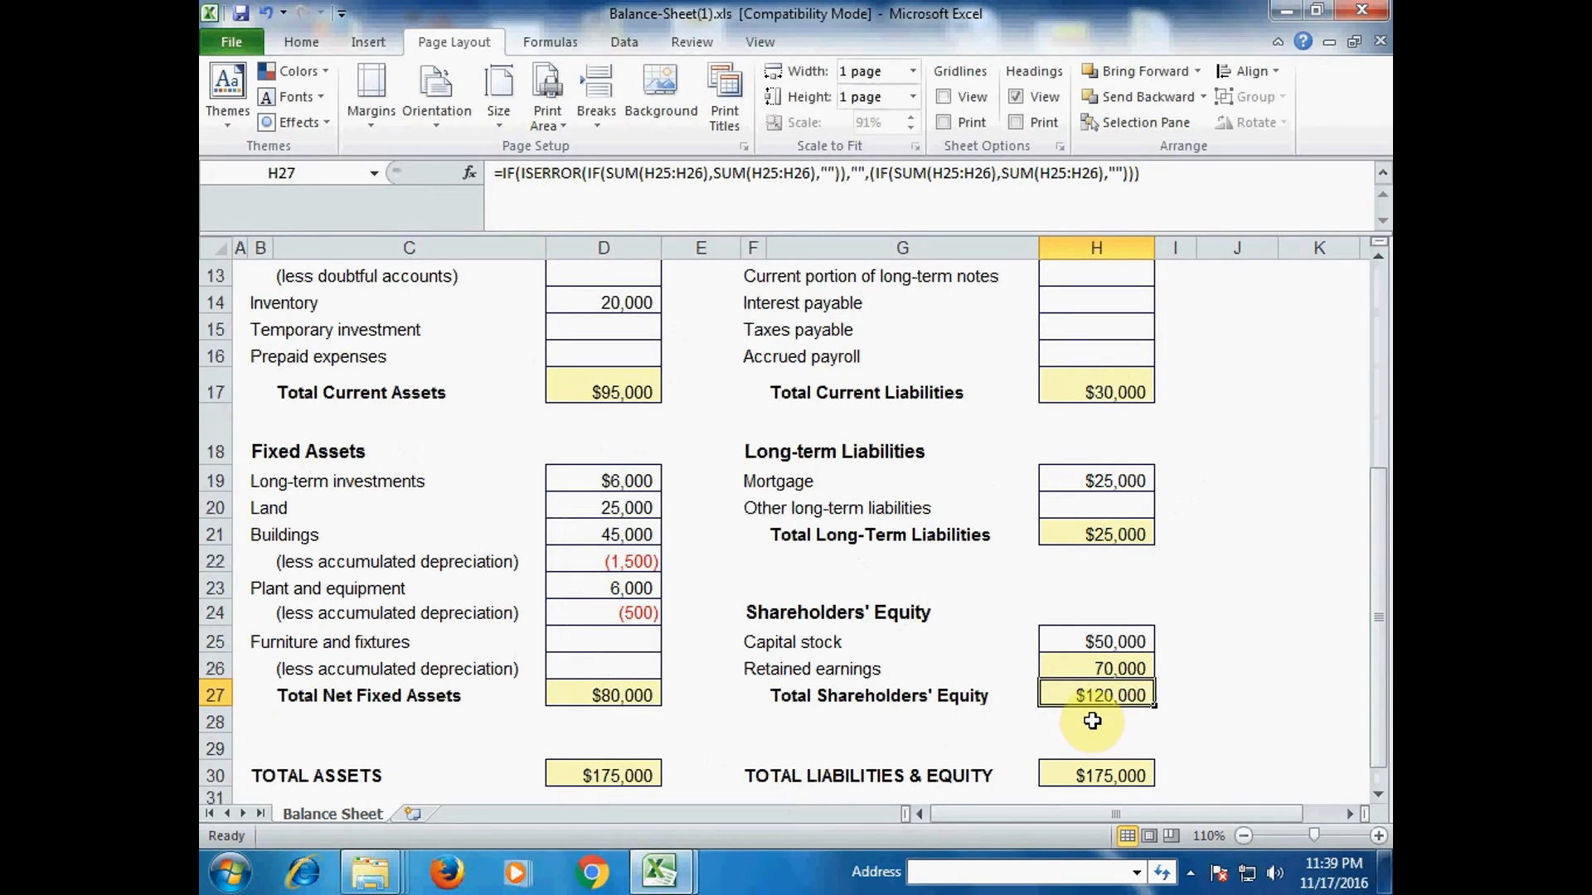
# Step: Check the Total Shareholders' Equity formula and compare TOTAL ASSETS with TOTAL LIABILITIES & EQUITY
pyautogui.scroll(-2, 1131, 698)
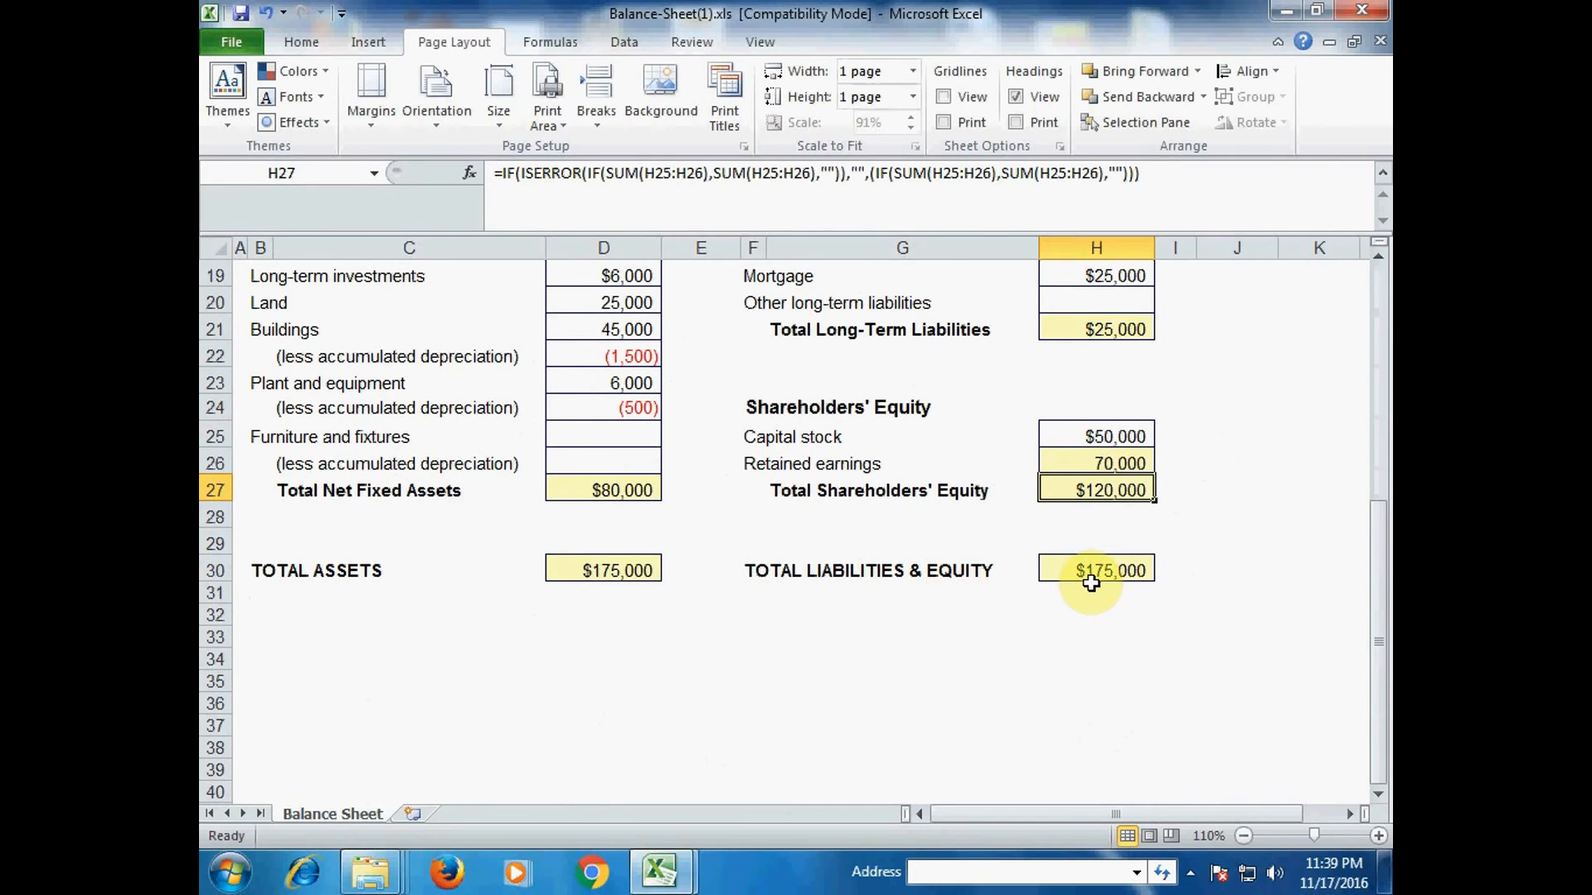
pyautogui.click(1091, 585)
pyautogui.scroll(2, 1102, 582)
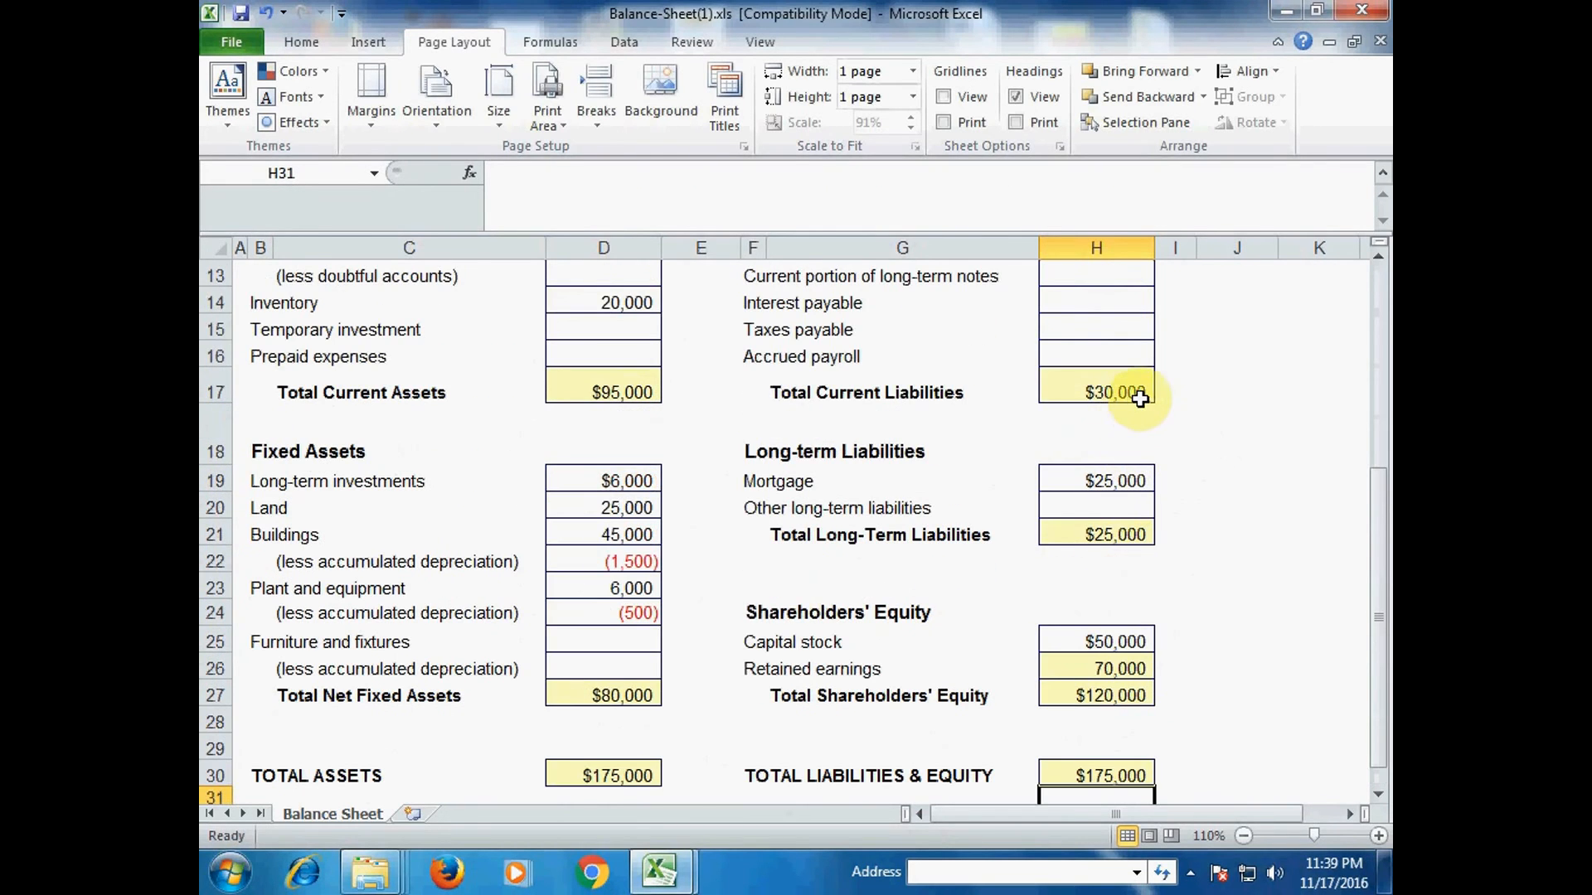
pyautogui.click(1090, 696)
pyautogui.scroll(-1, 1099, 688)
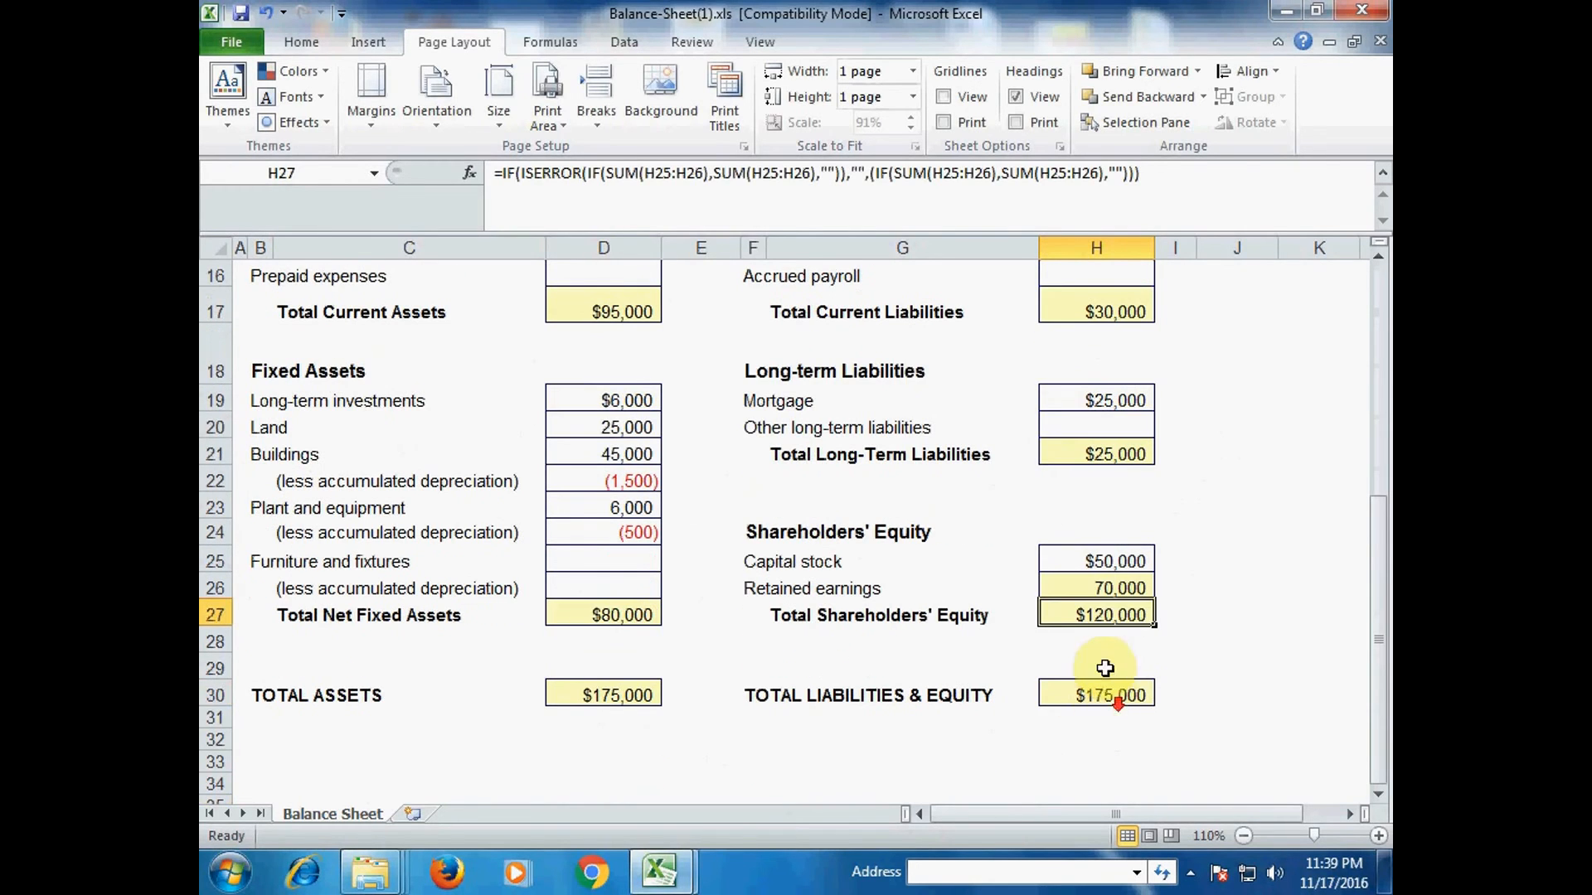
pyautogui.click(1109, 698)
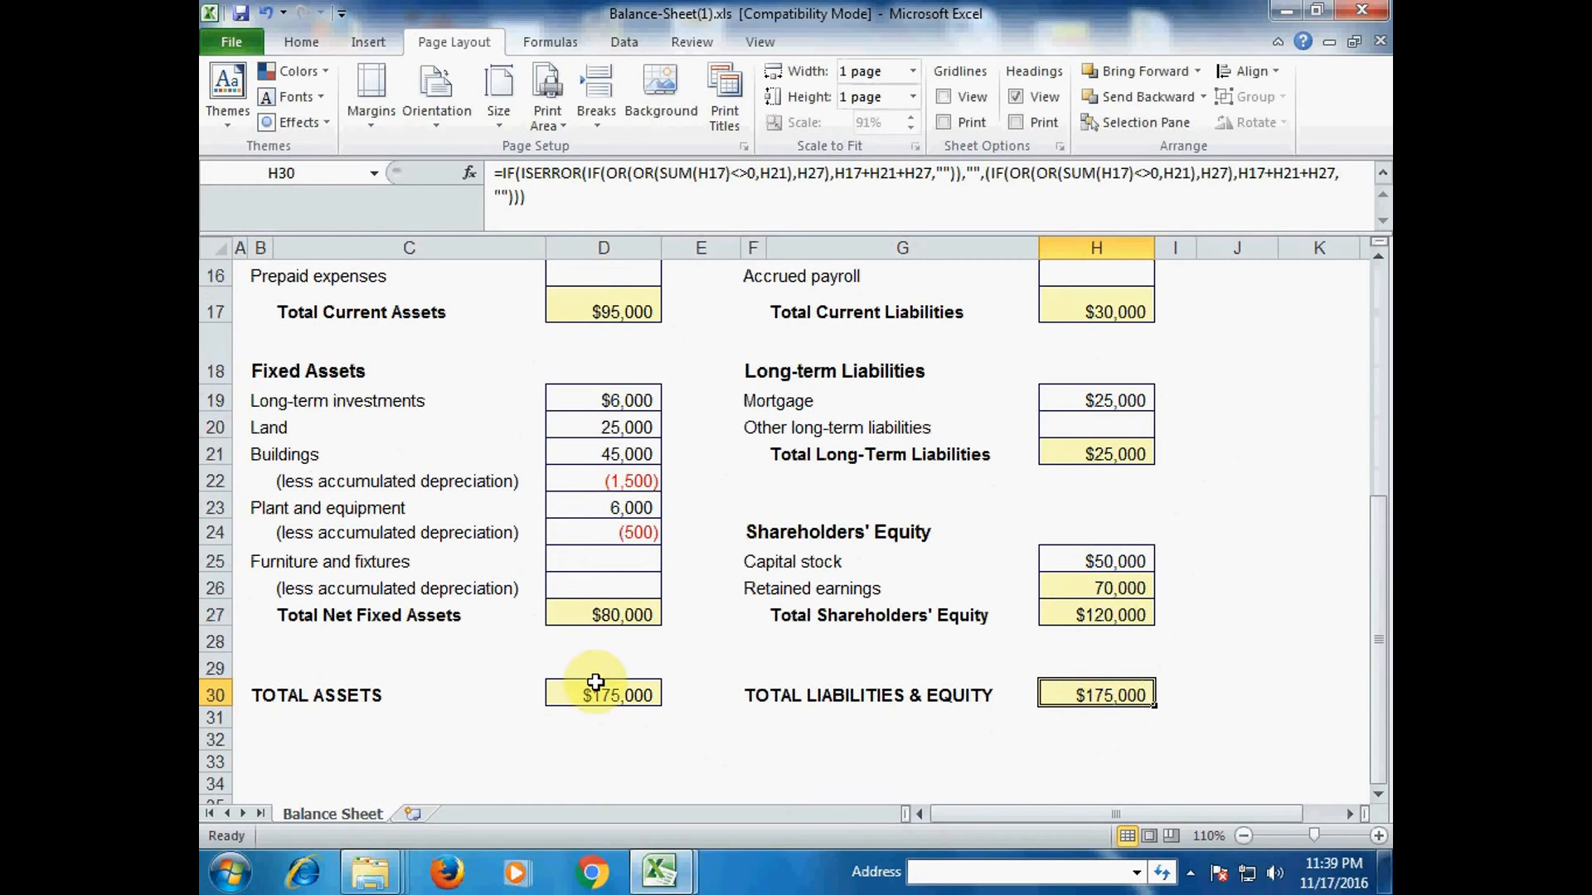
pyautogui.click(640, 699)
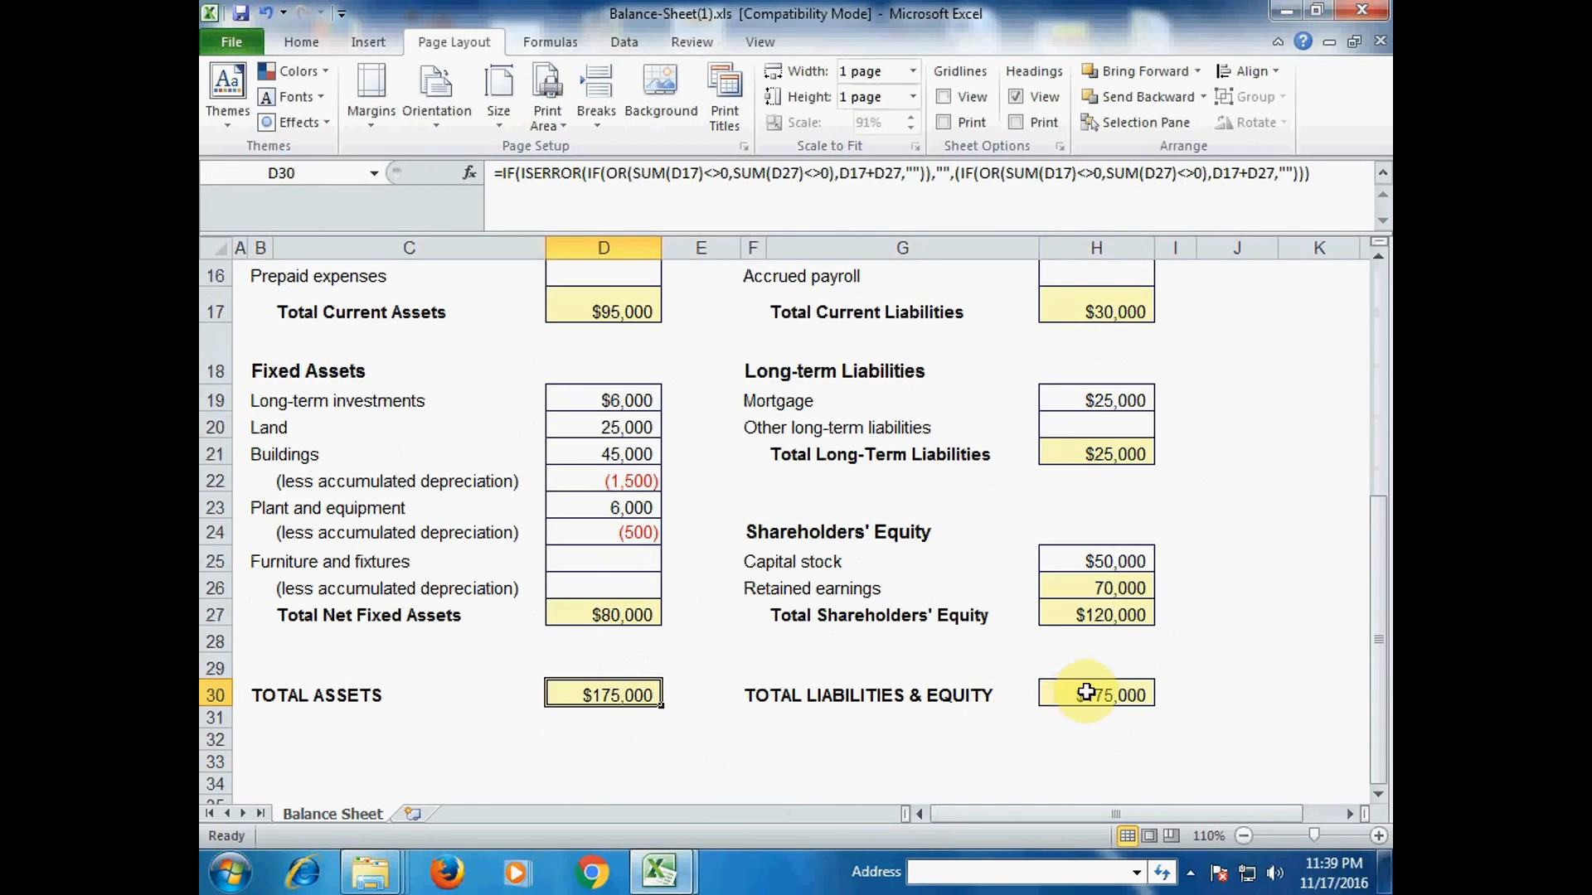
pyautogui.click(1125, 705)
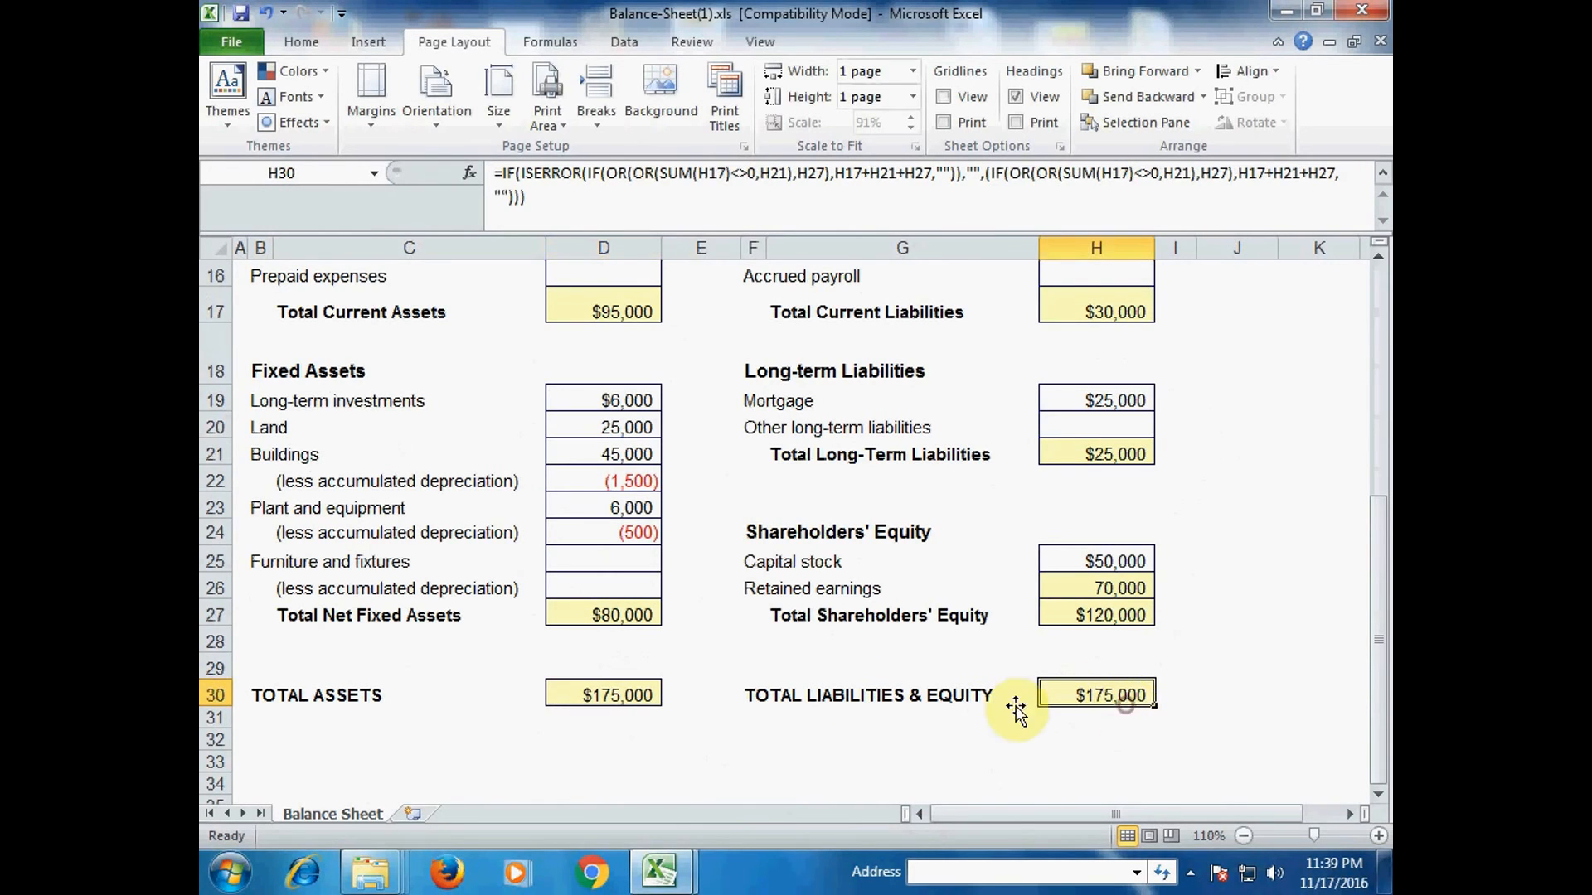
# Step: Review the whole filled-in balance sheet, from the title and date down to the asset and liability totals
pyautogui.scroll(2, 825, 686)
pyautogui.scroll(-1, 828, 683)
pyautogui.scroll(3, 827, 676)
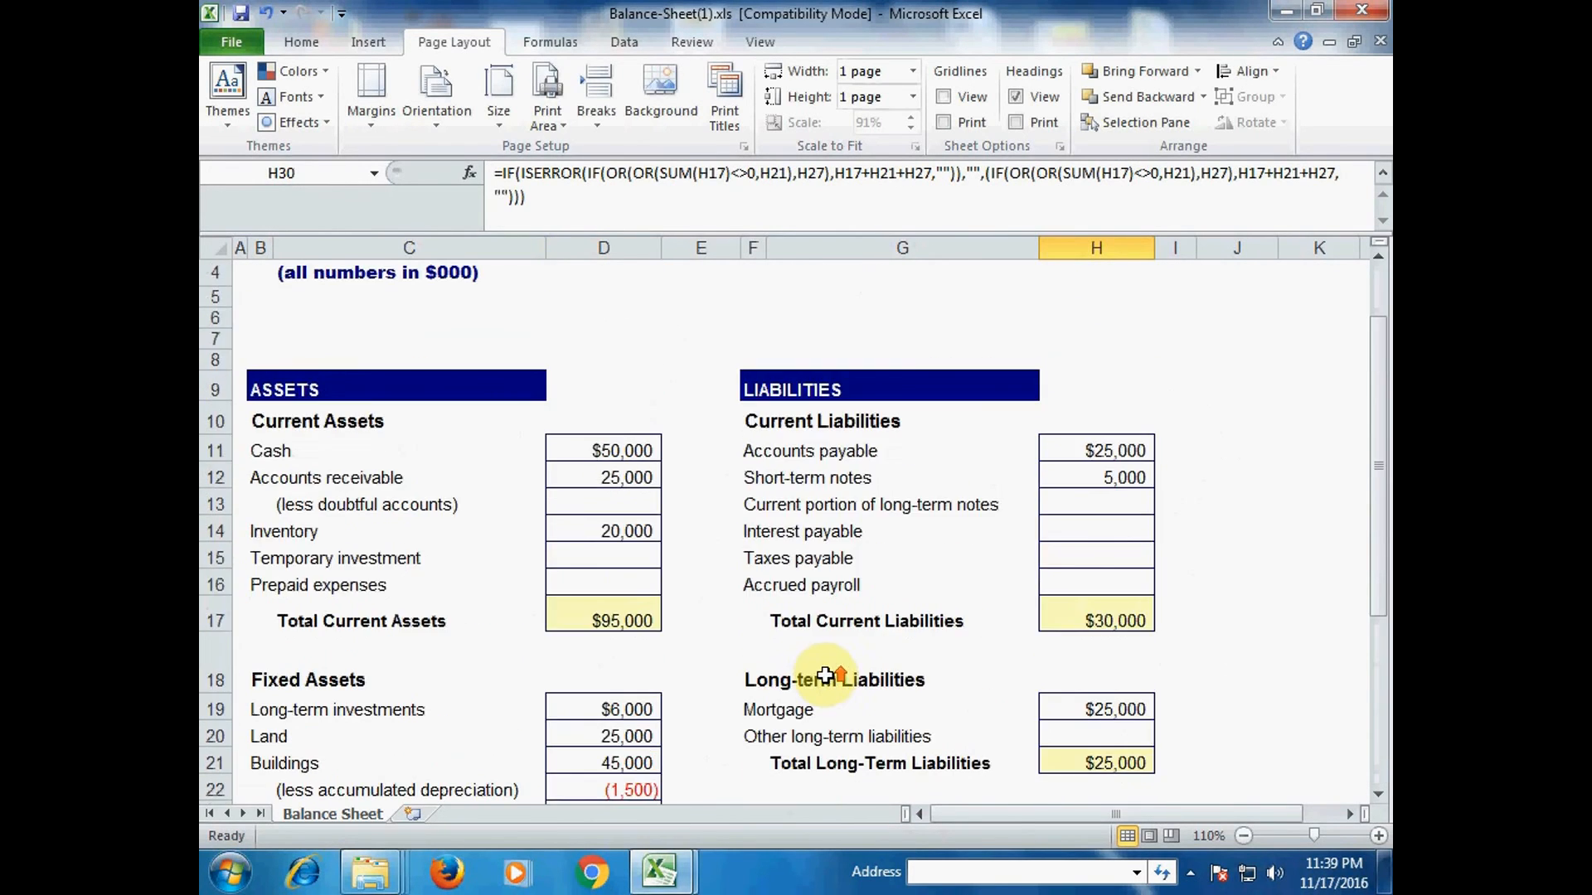
pyautogui.scroll(-4, 827, 673)
pyautogui.scroll(5, 821, 666)
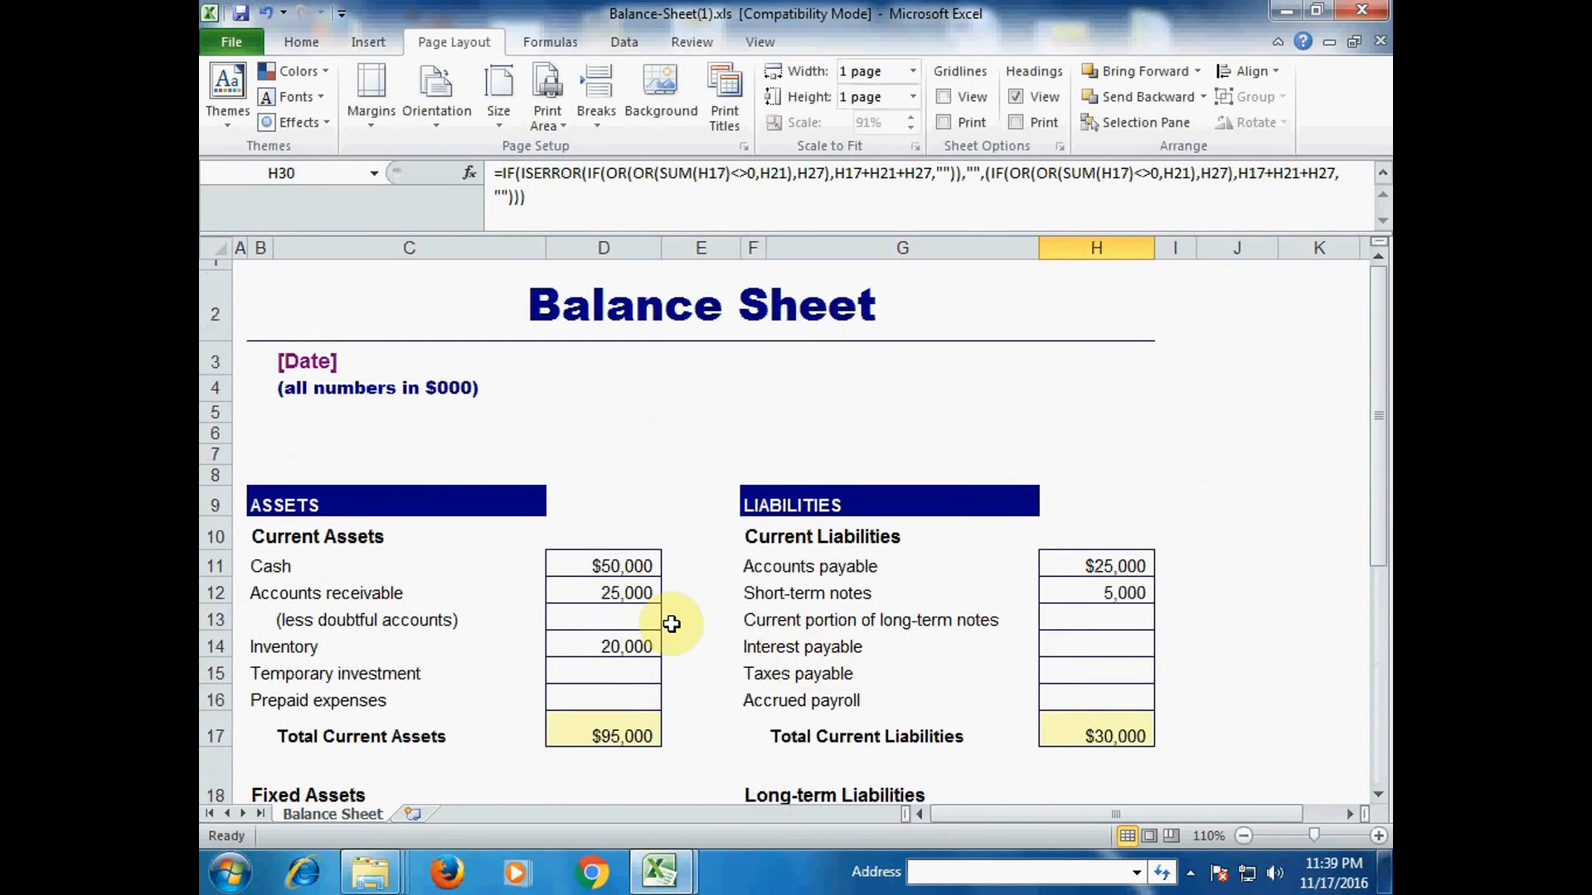
pyautogui.scroll(-9, 695, 618)
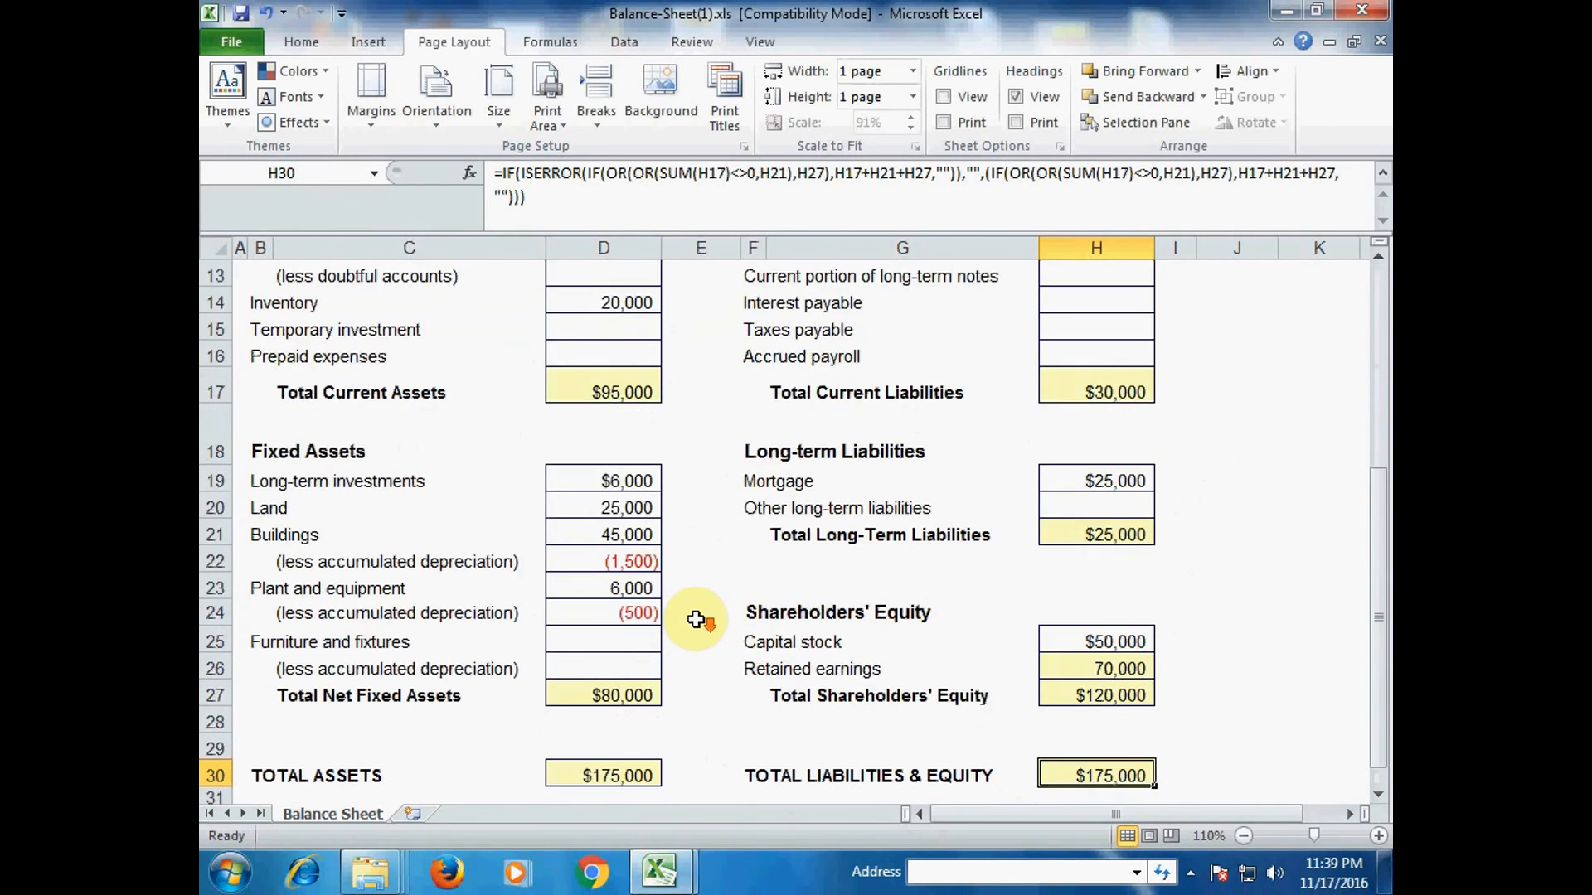
pyautogui.scroll(3, 696, 625)
pyautogui.scroll(6, 697, 626)
pyautogui.scroll(-7, 698, 630)
pyautogui.scroll(6, 698, 632)
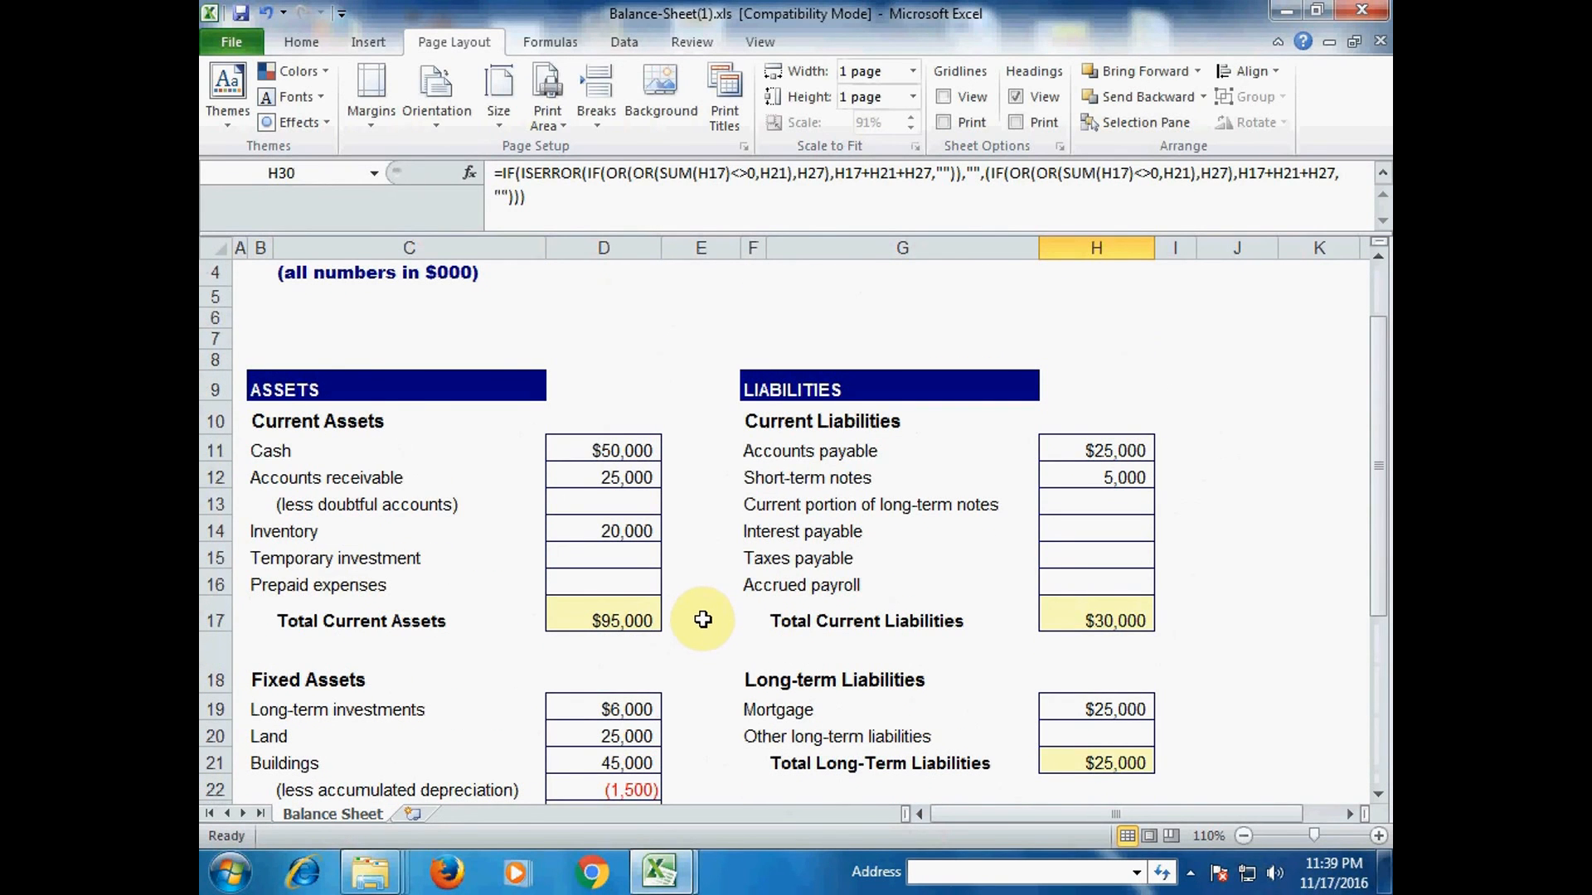
pyautogui.scroll(-7, 761, 609)
pyautogui.scroll(8, 762, 609)
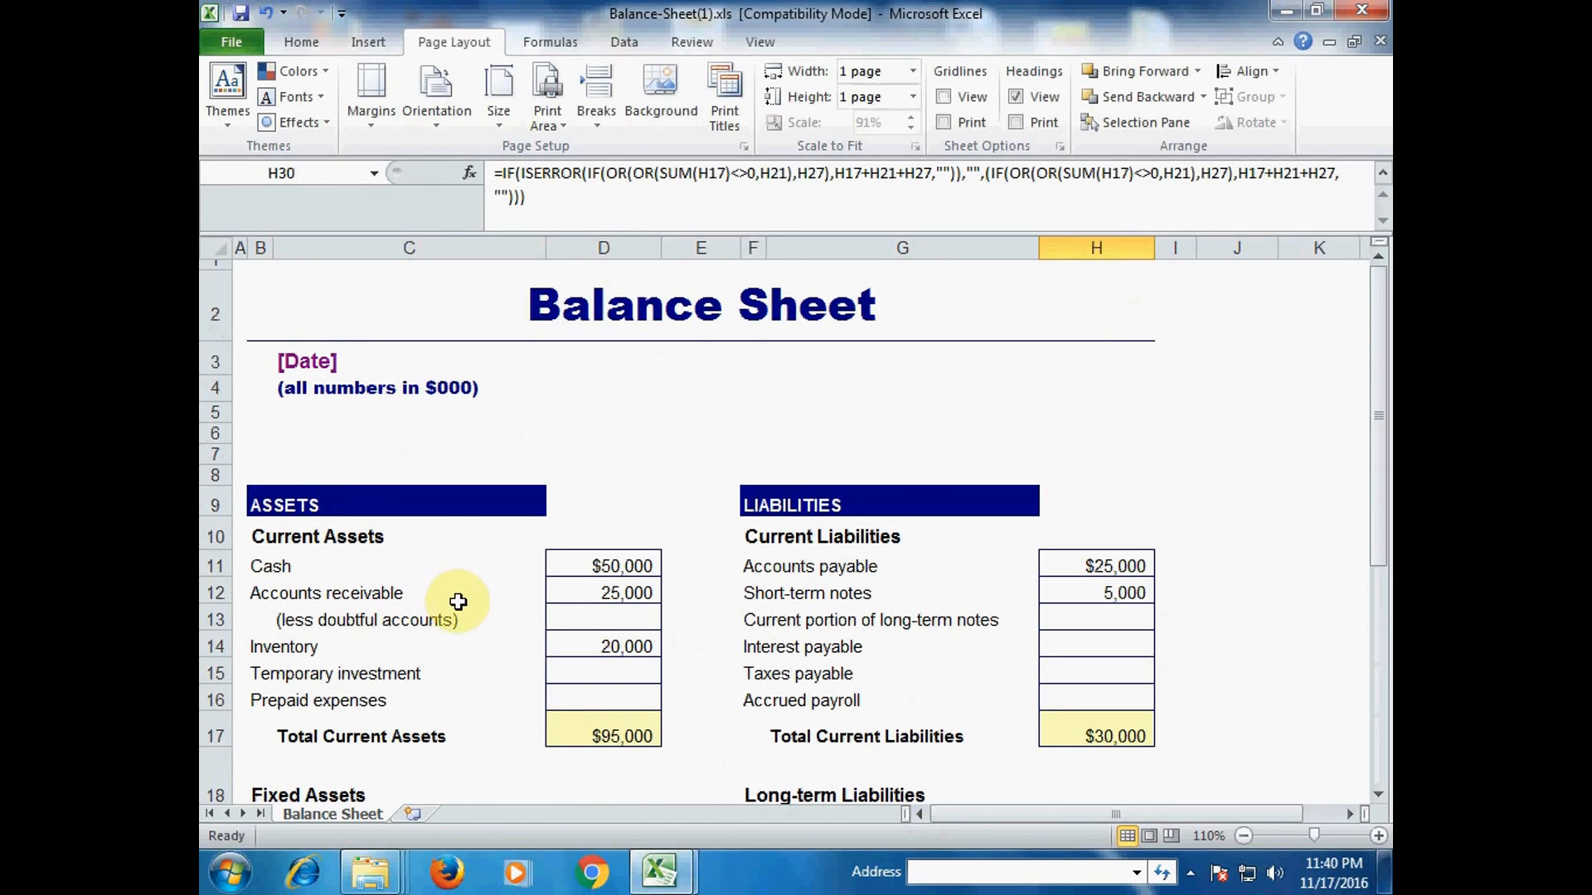
pyautogui.scroll(-6, 459, 601)
pyautogui.scroll(4, 458, 601)
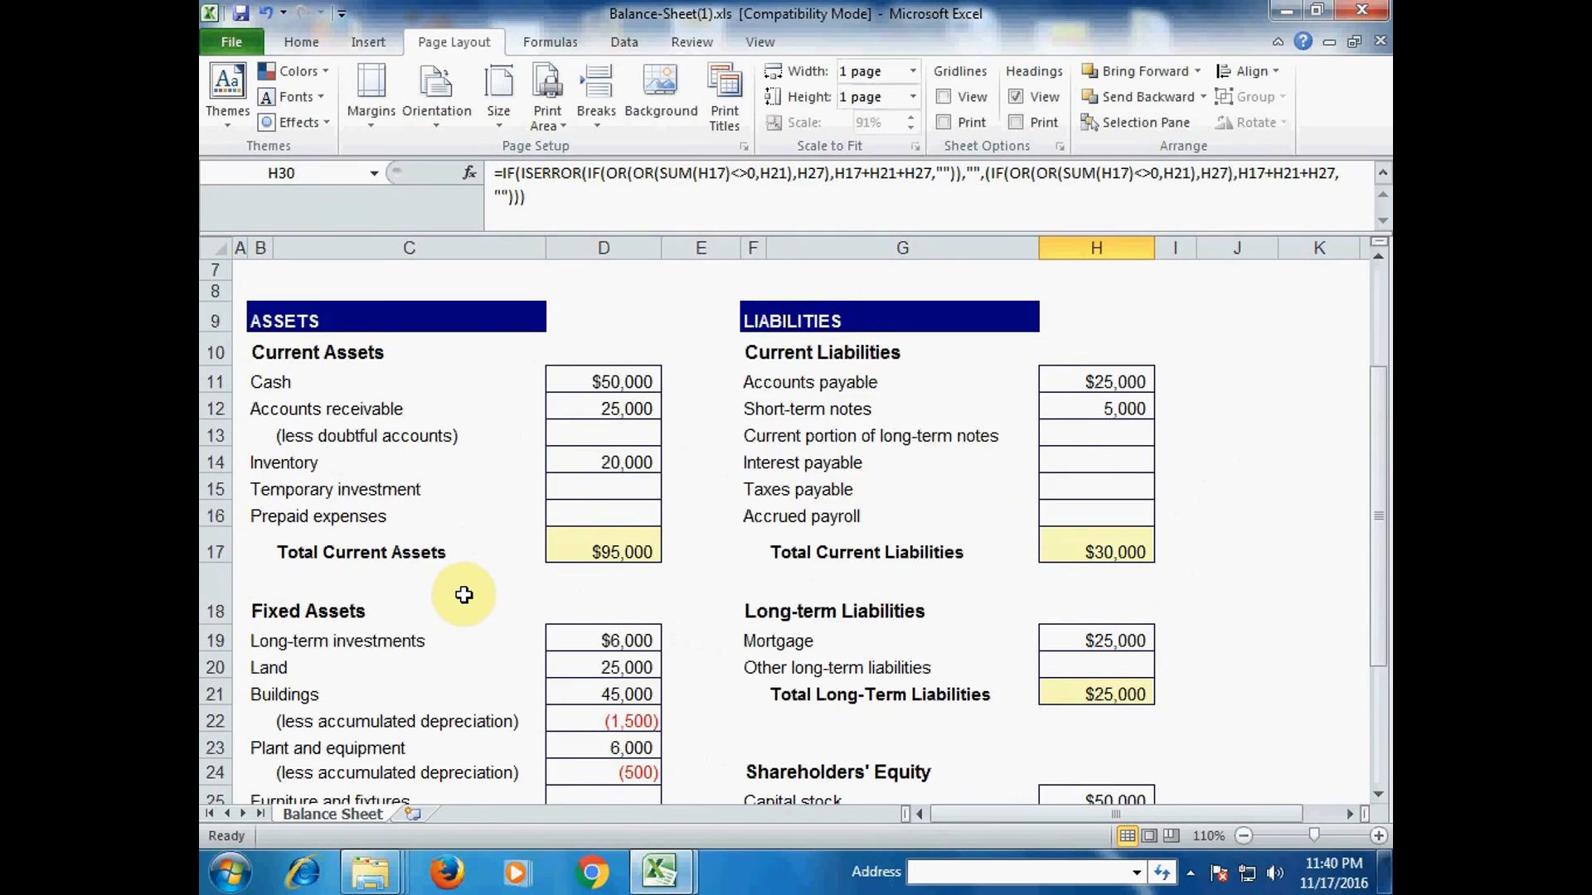
pyautogui.scroll(2, 464, 594)
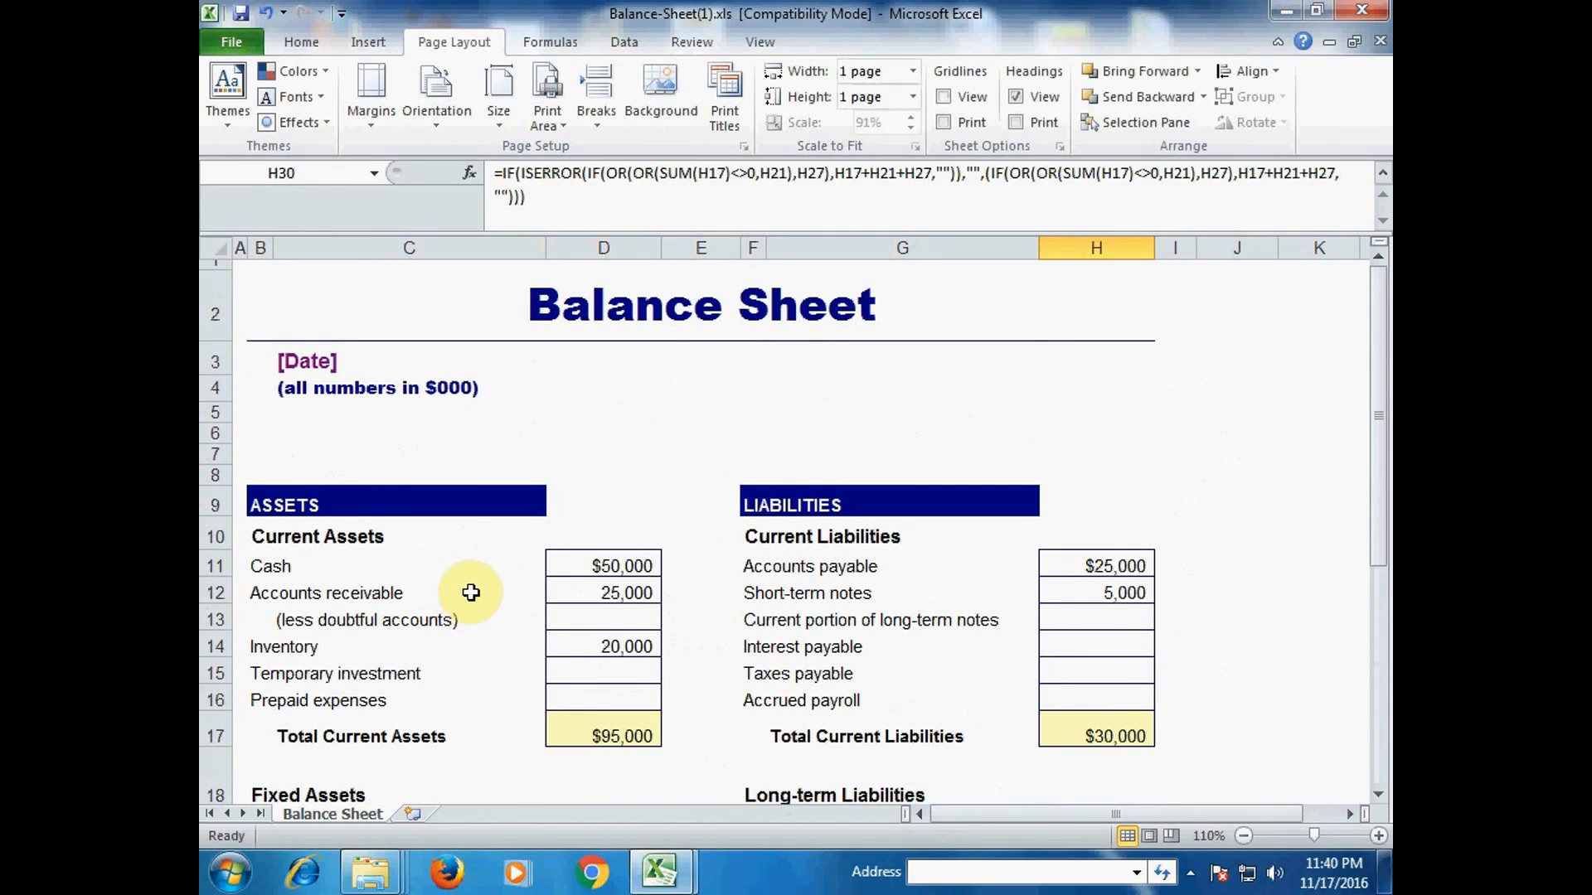